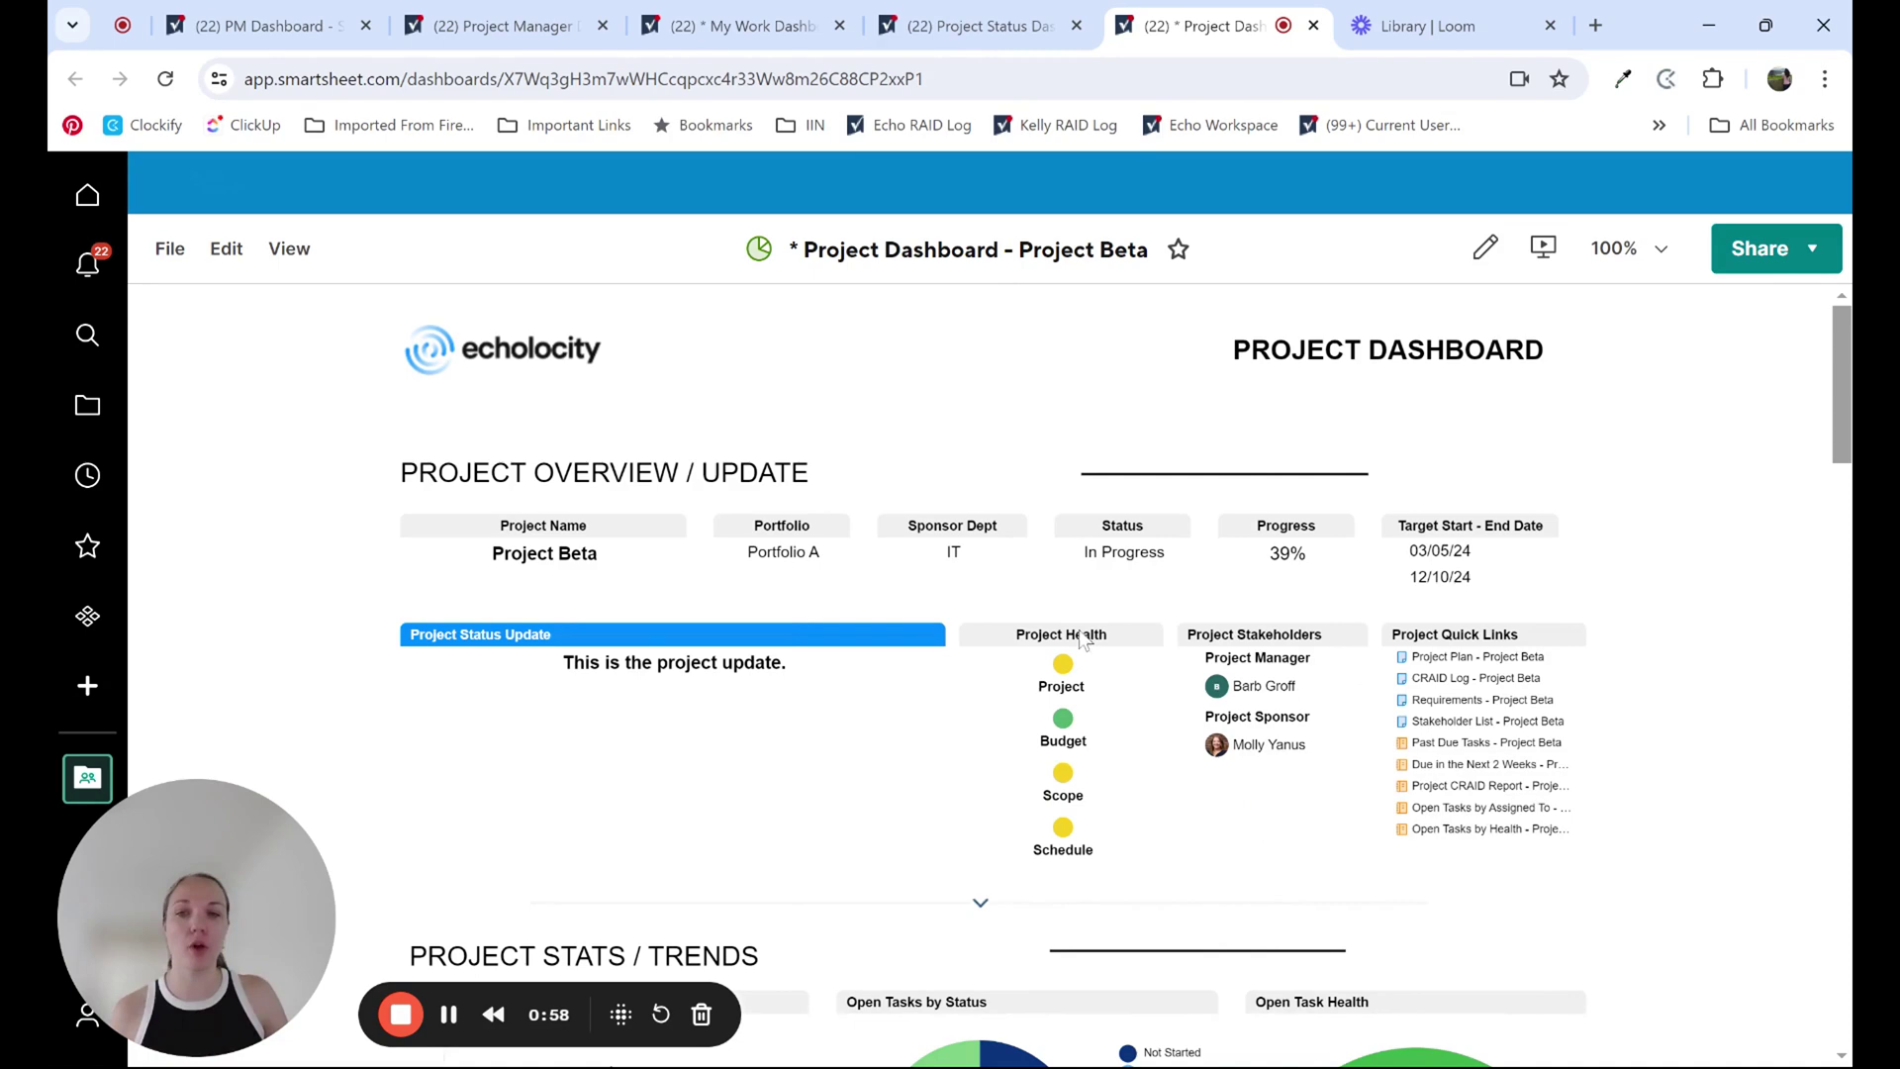
Scroll down and back up through the currently open dashboard to review its contents
scroll(1676, 576, down, 4)
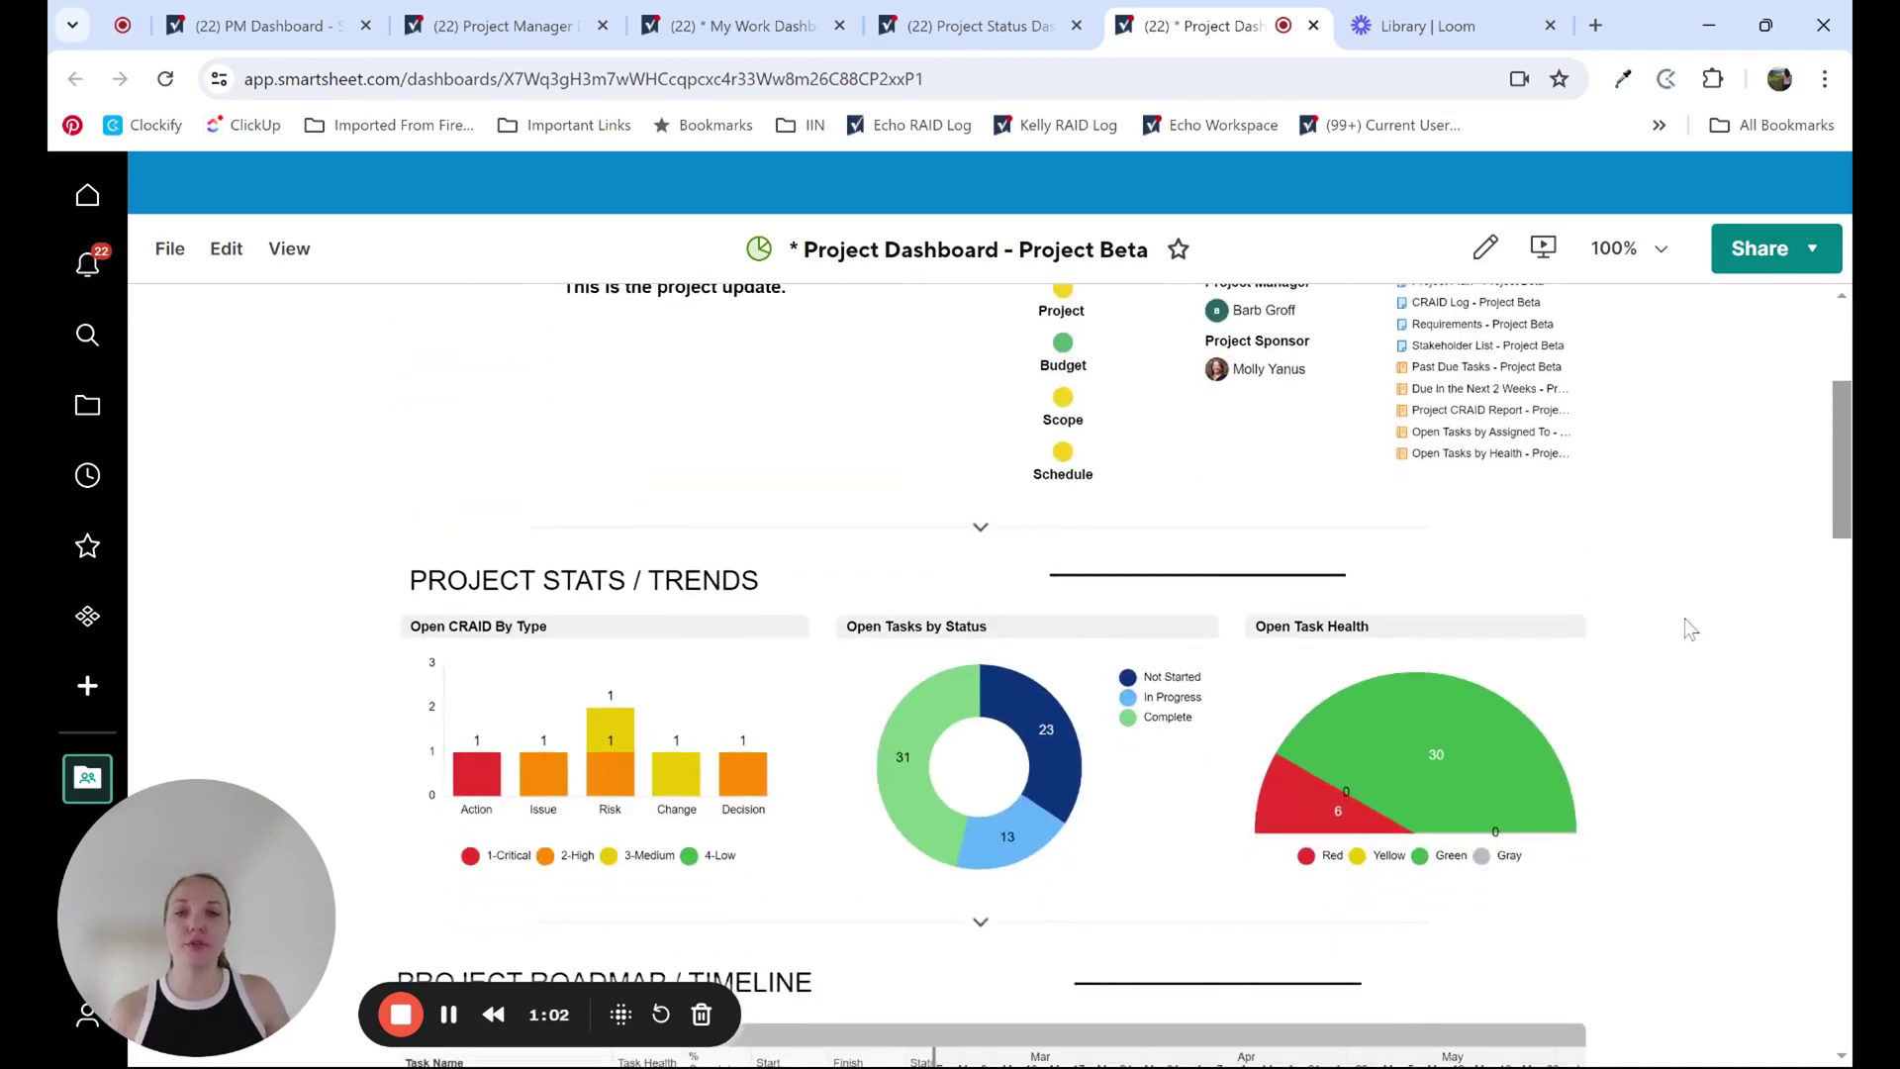
scroll(1691, 630, down, 3)
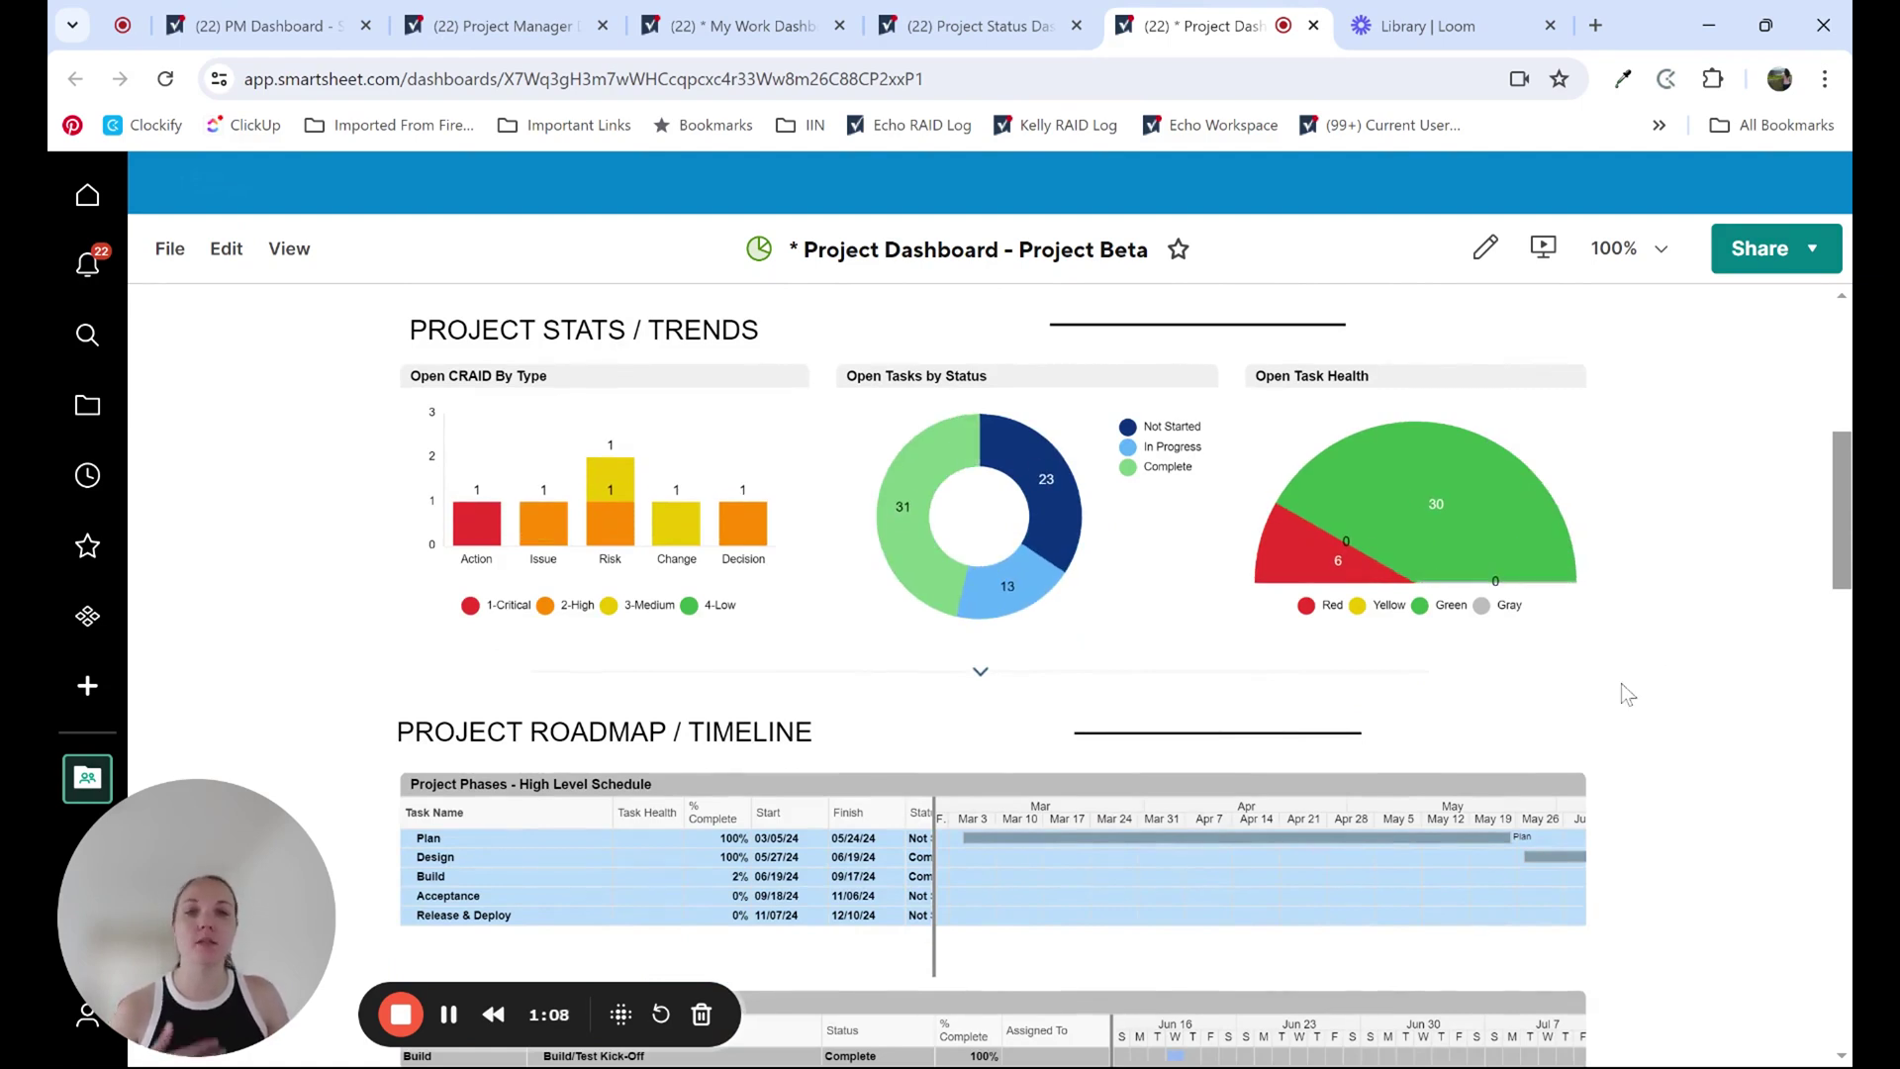
scroll(1623, 685, down, 4)
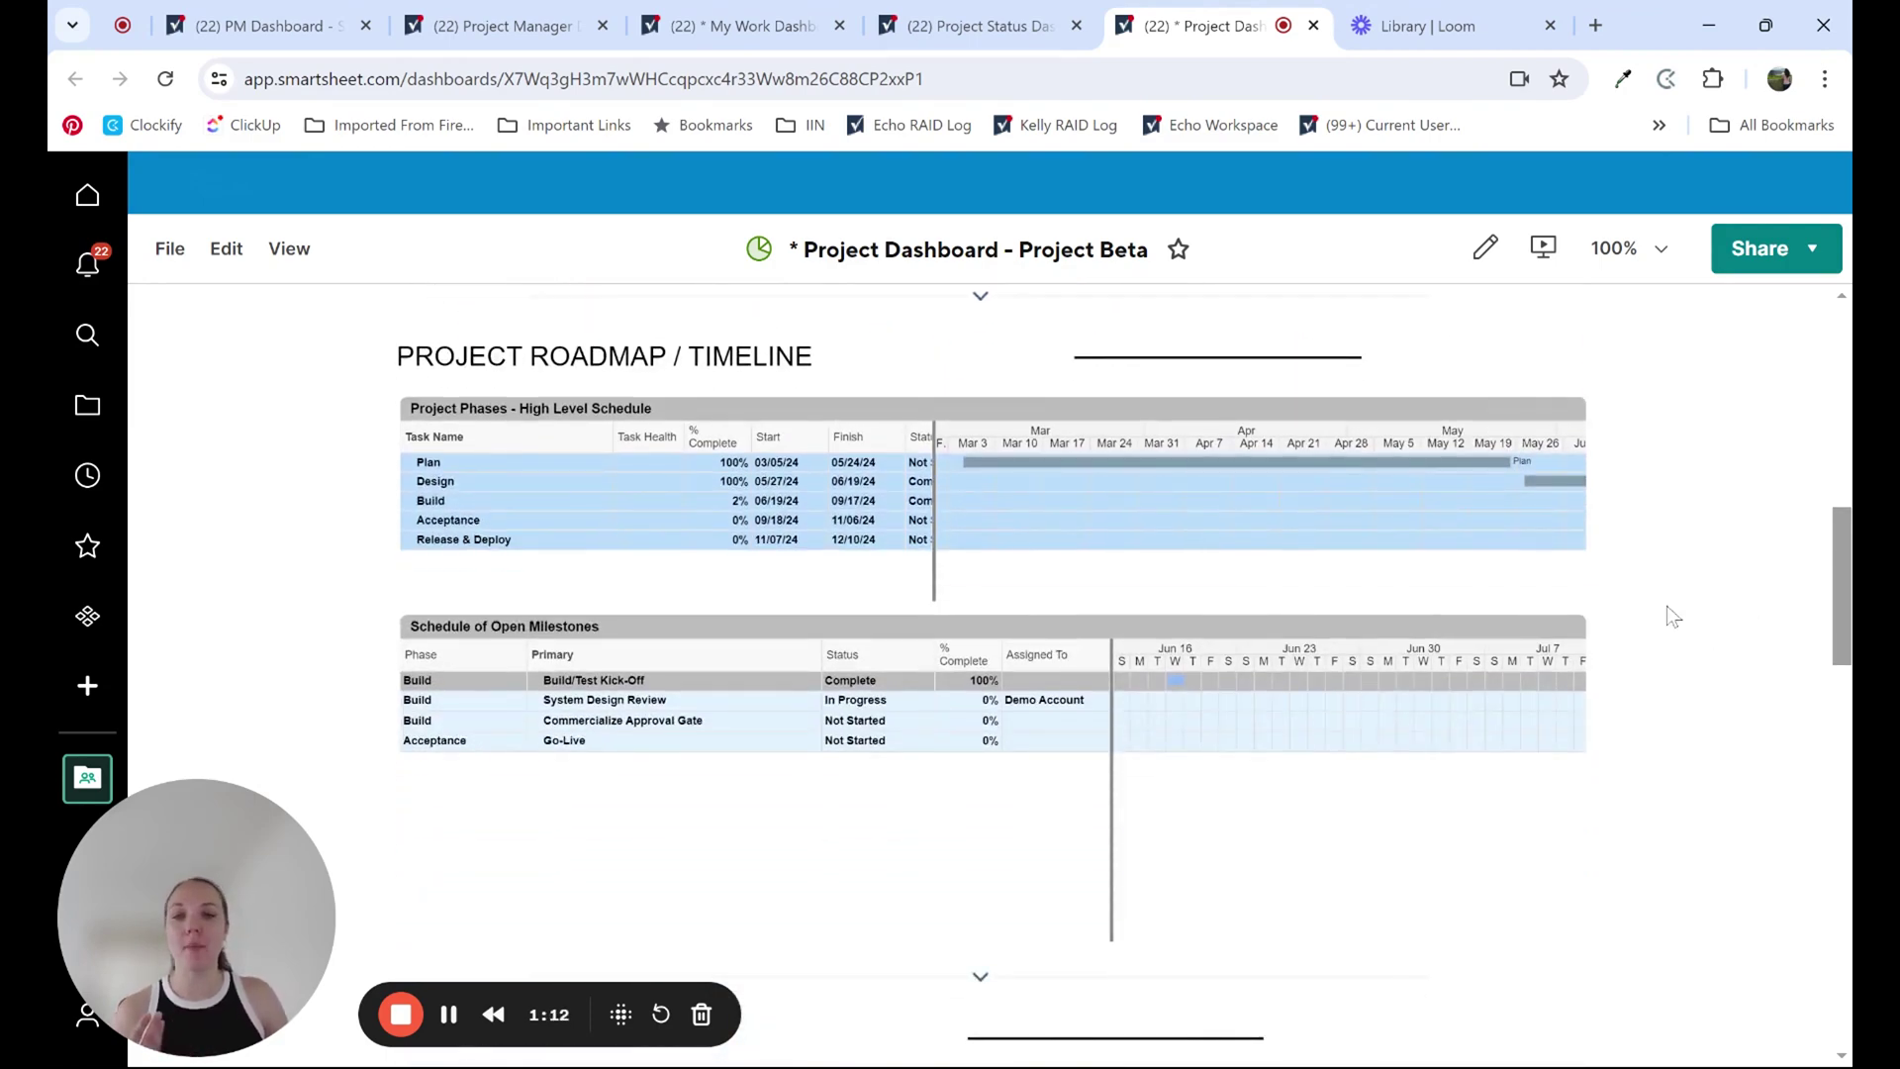
scroll(1673, 616, down, 4)
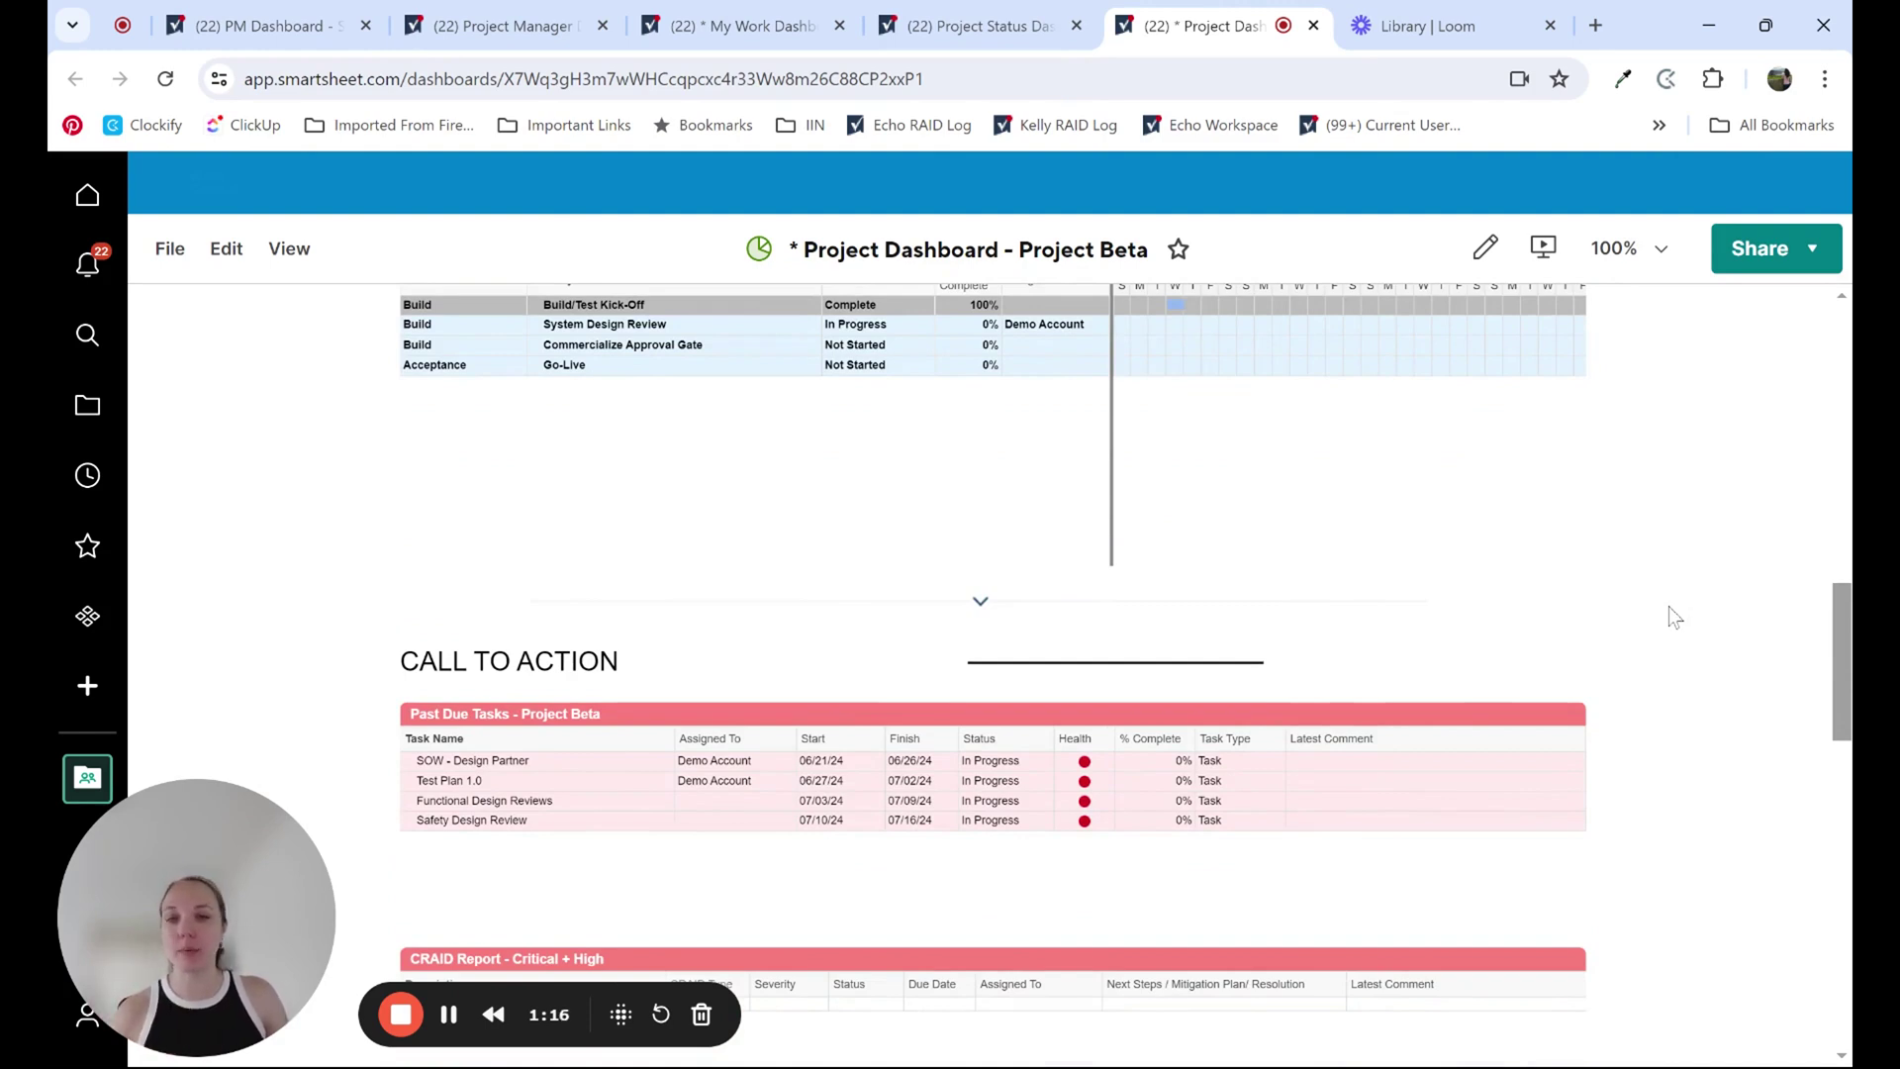
scroll(1672, 615, down, 3)
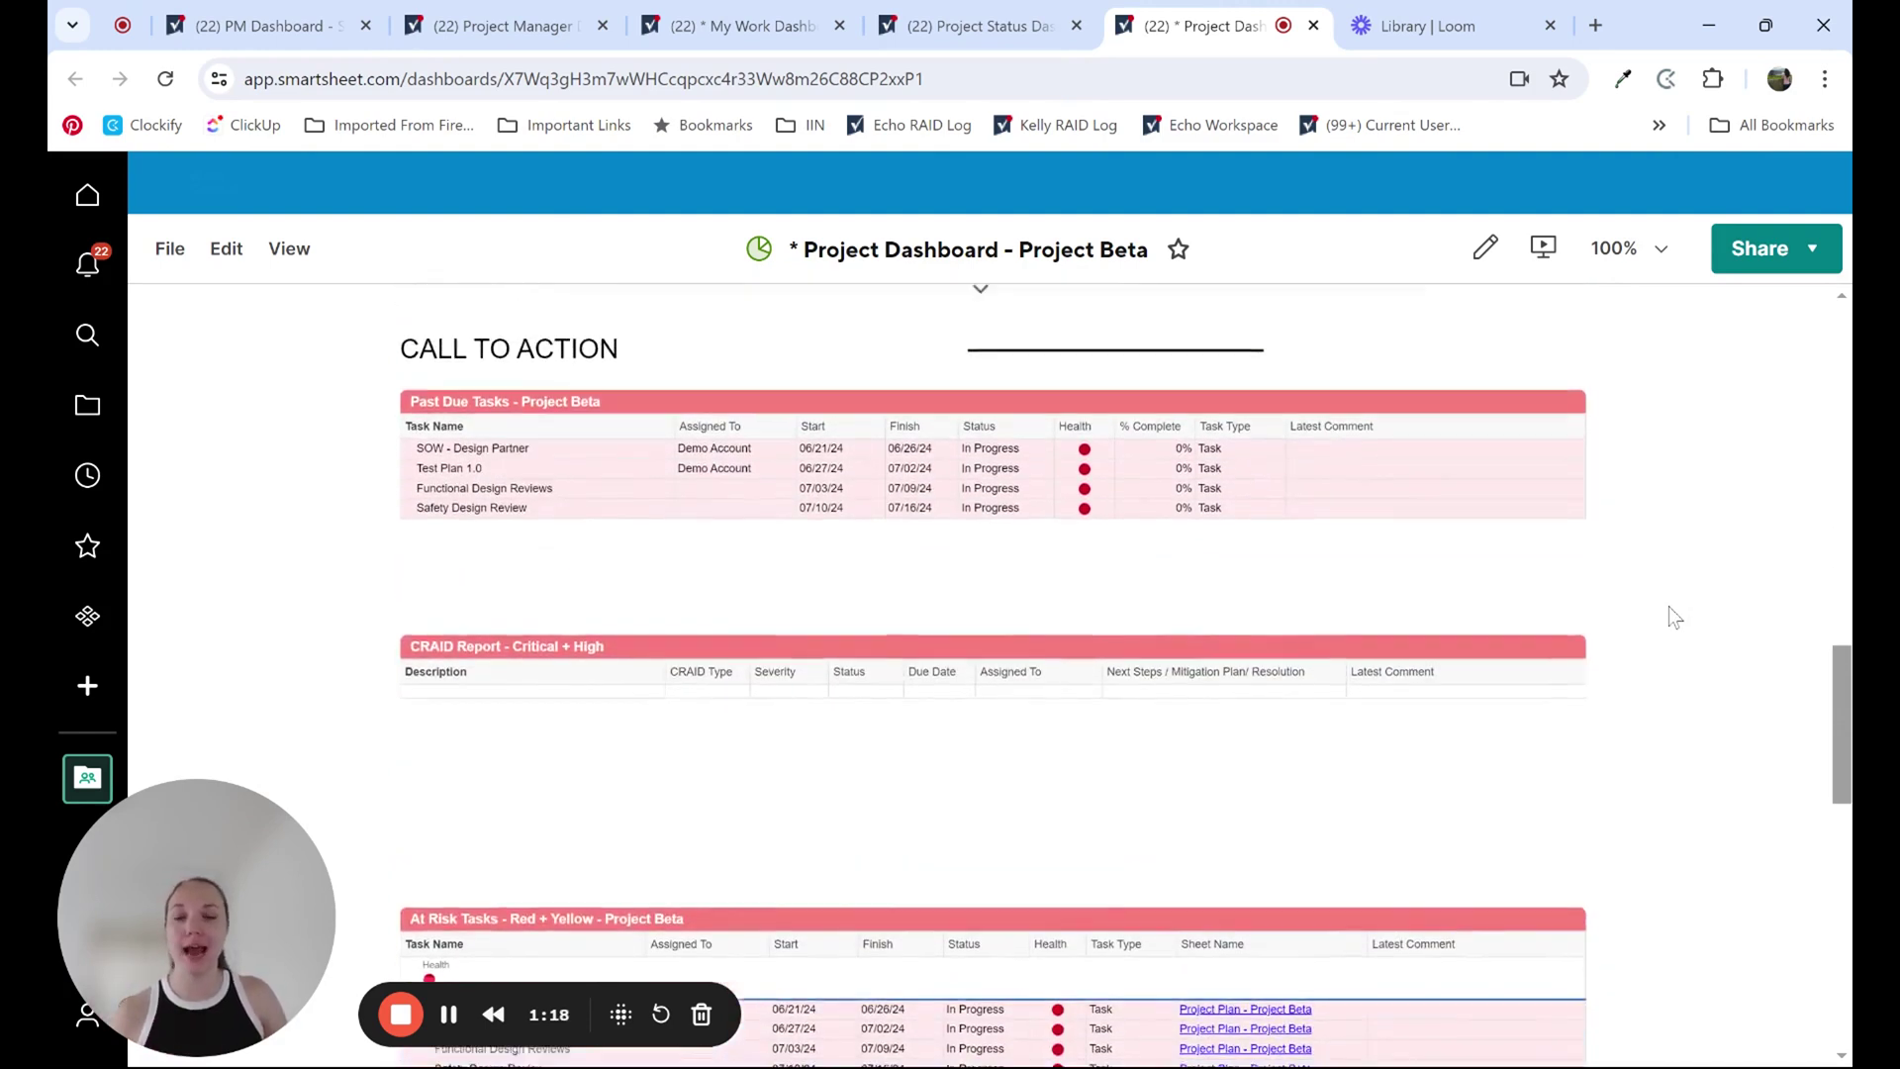
scroll(1673, 616, up, 1)
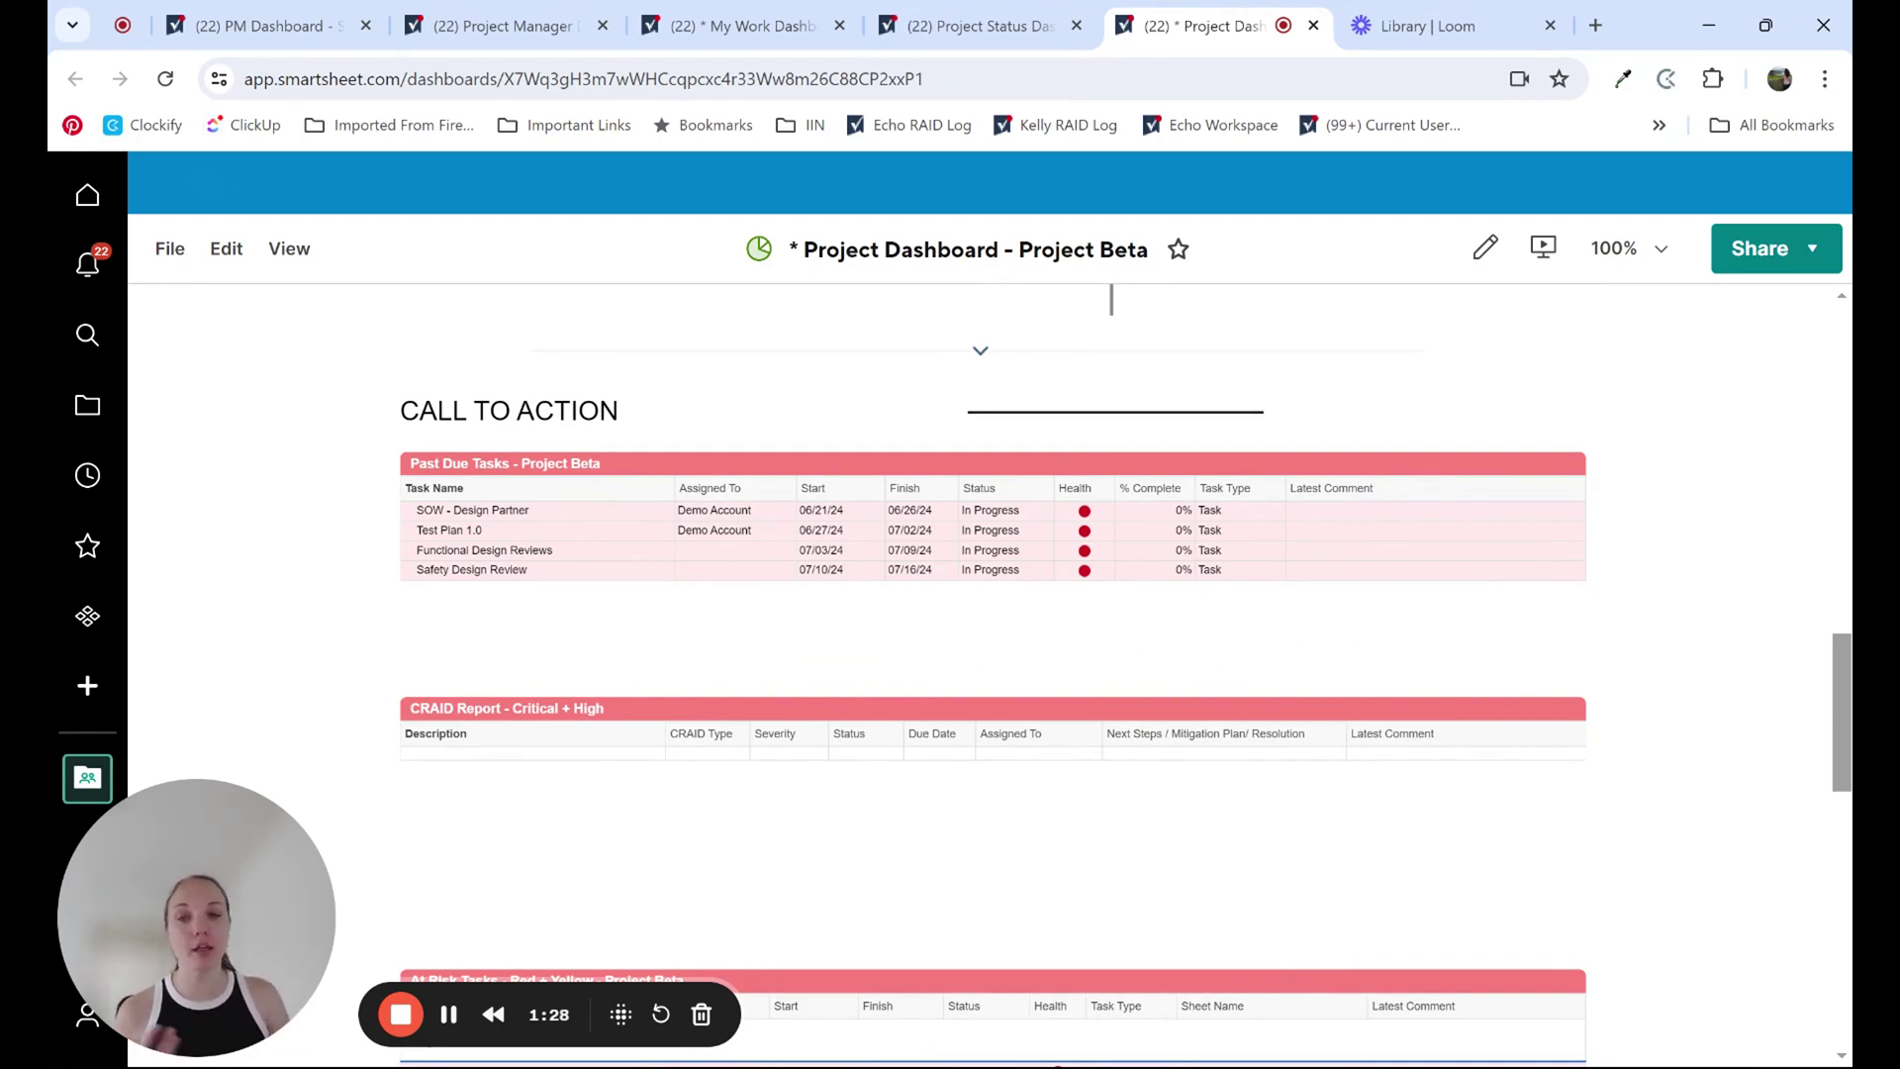
scroll(1674, 616, down, 1)
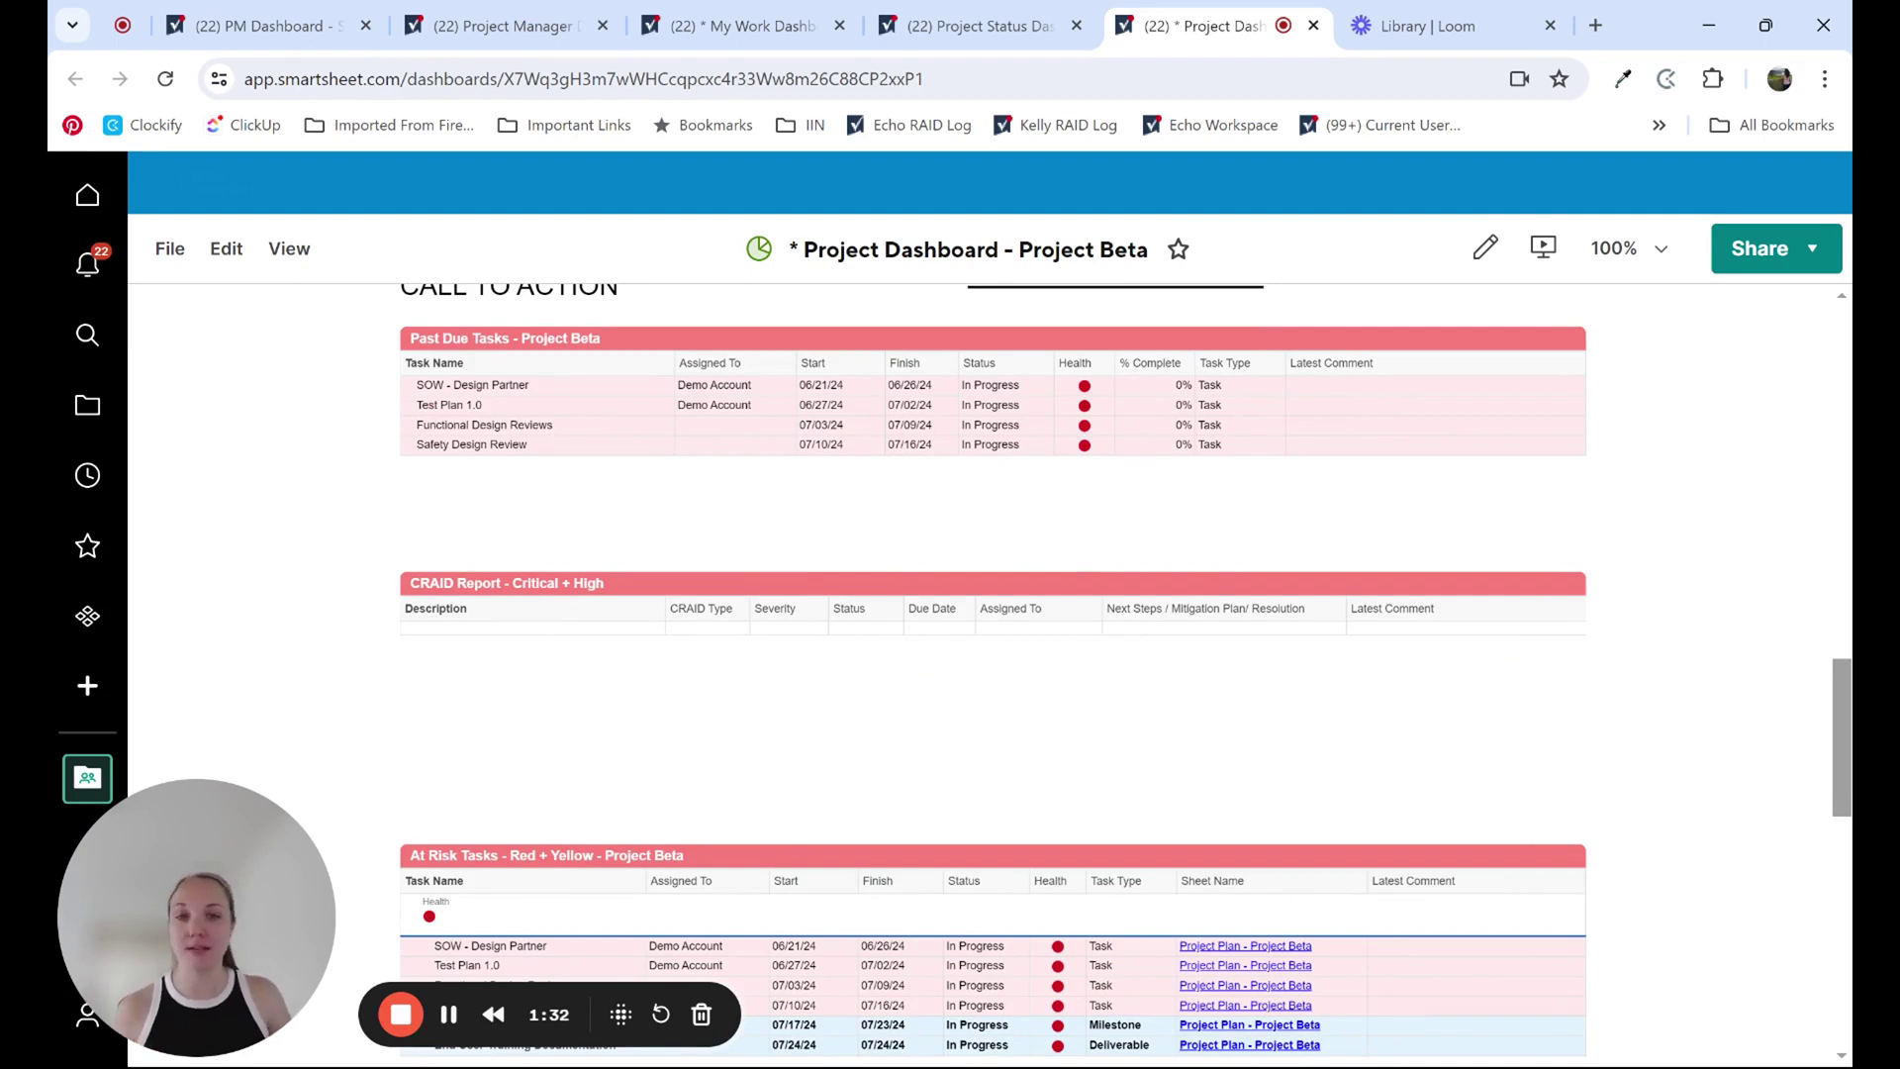
scroll(1670, 615, down, 2)
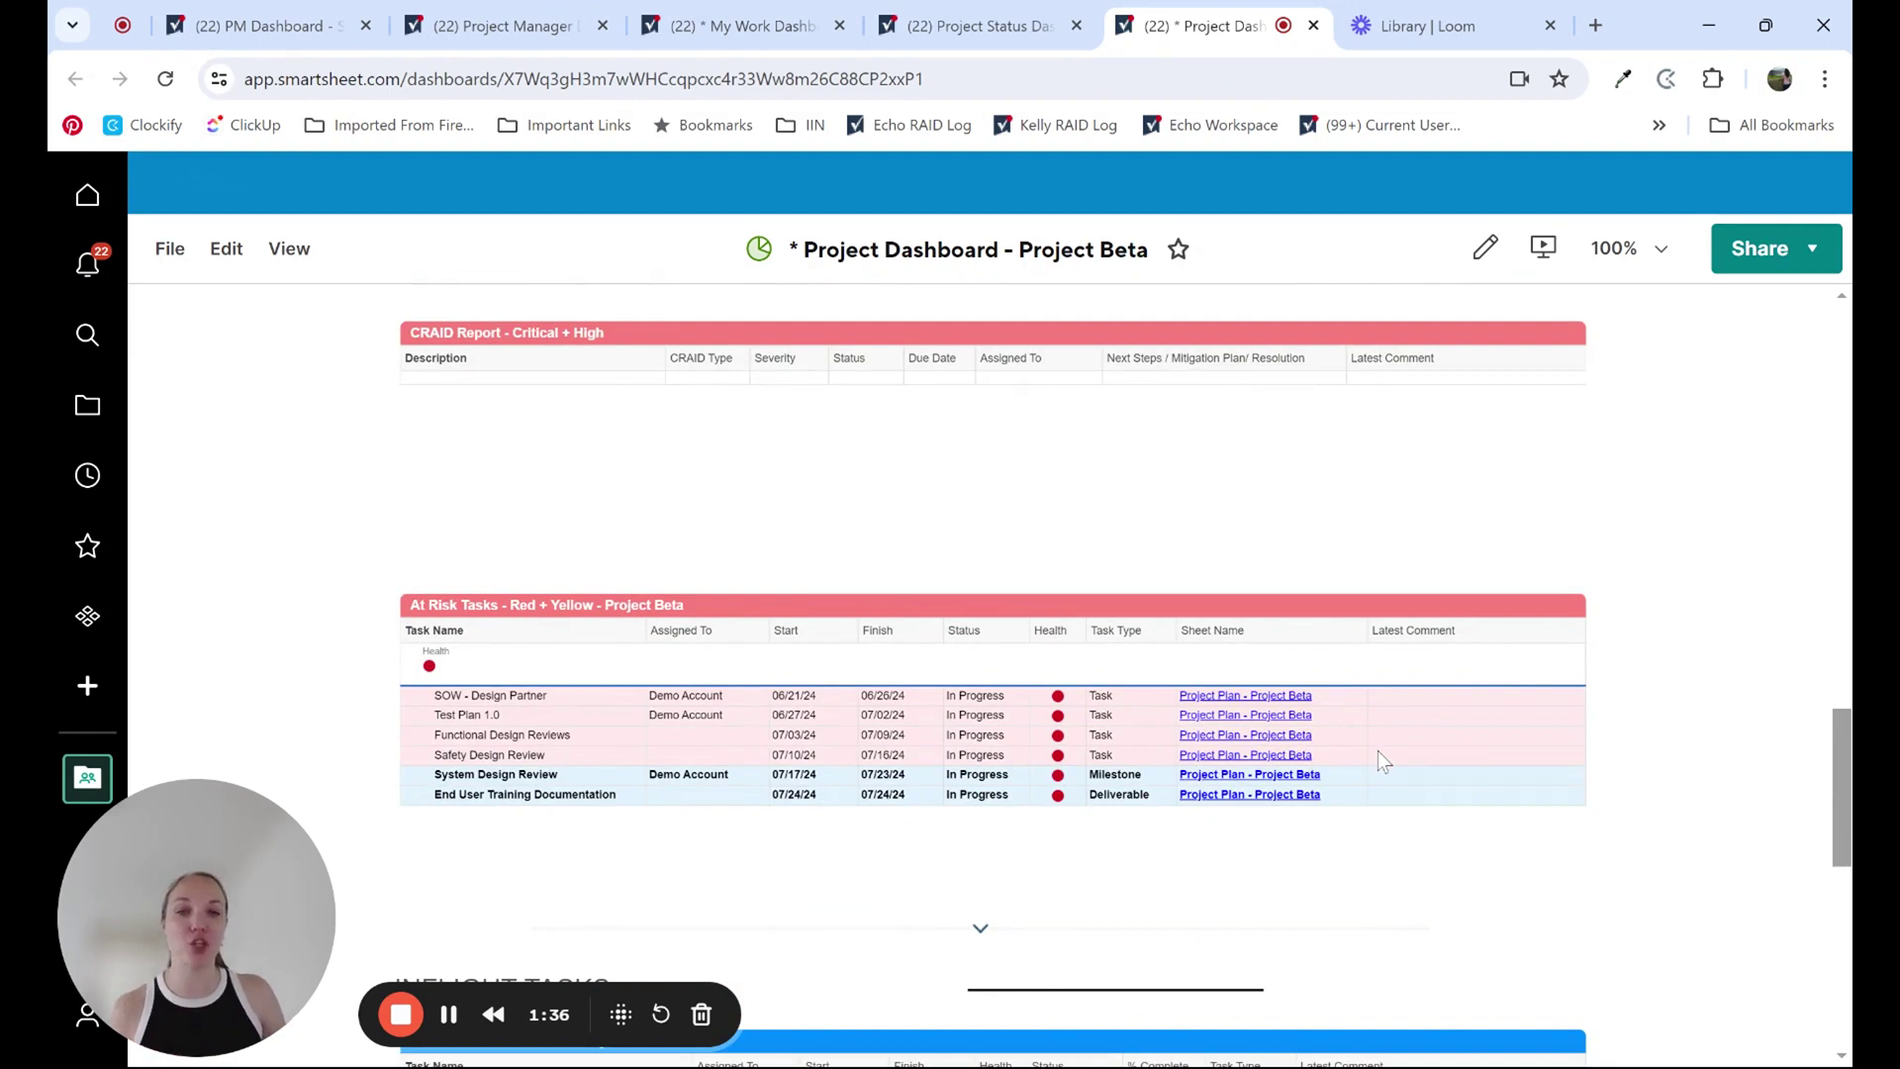
scroll(1540, 821, down, 2)
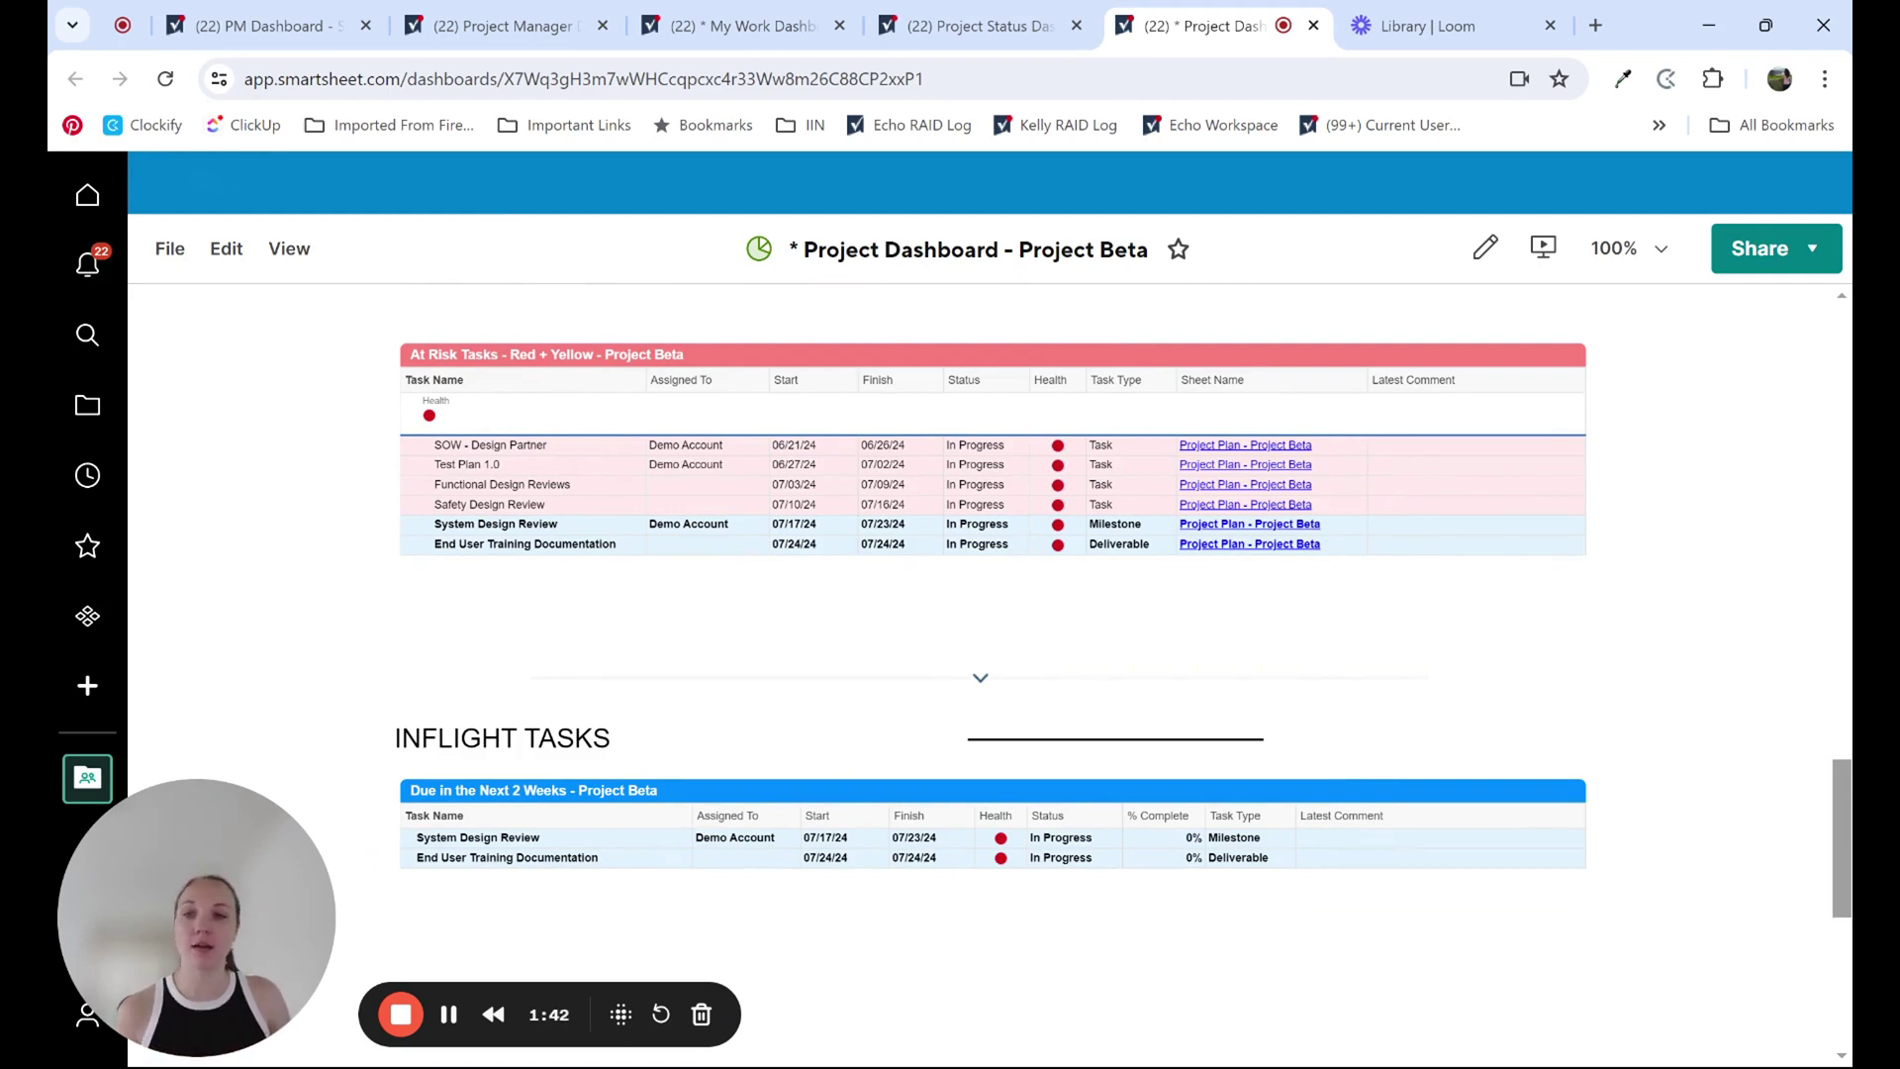
scroll(1534, 813, down, 3)
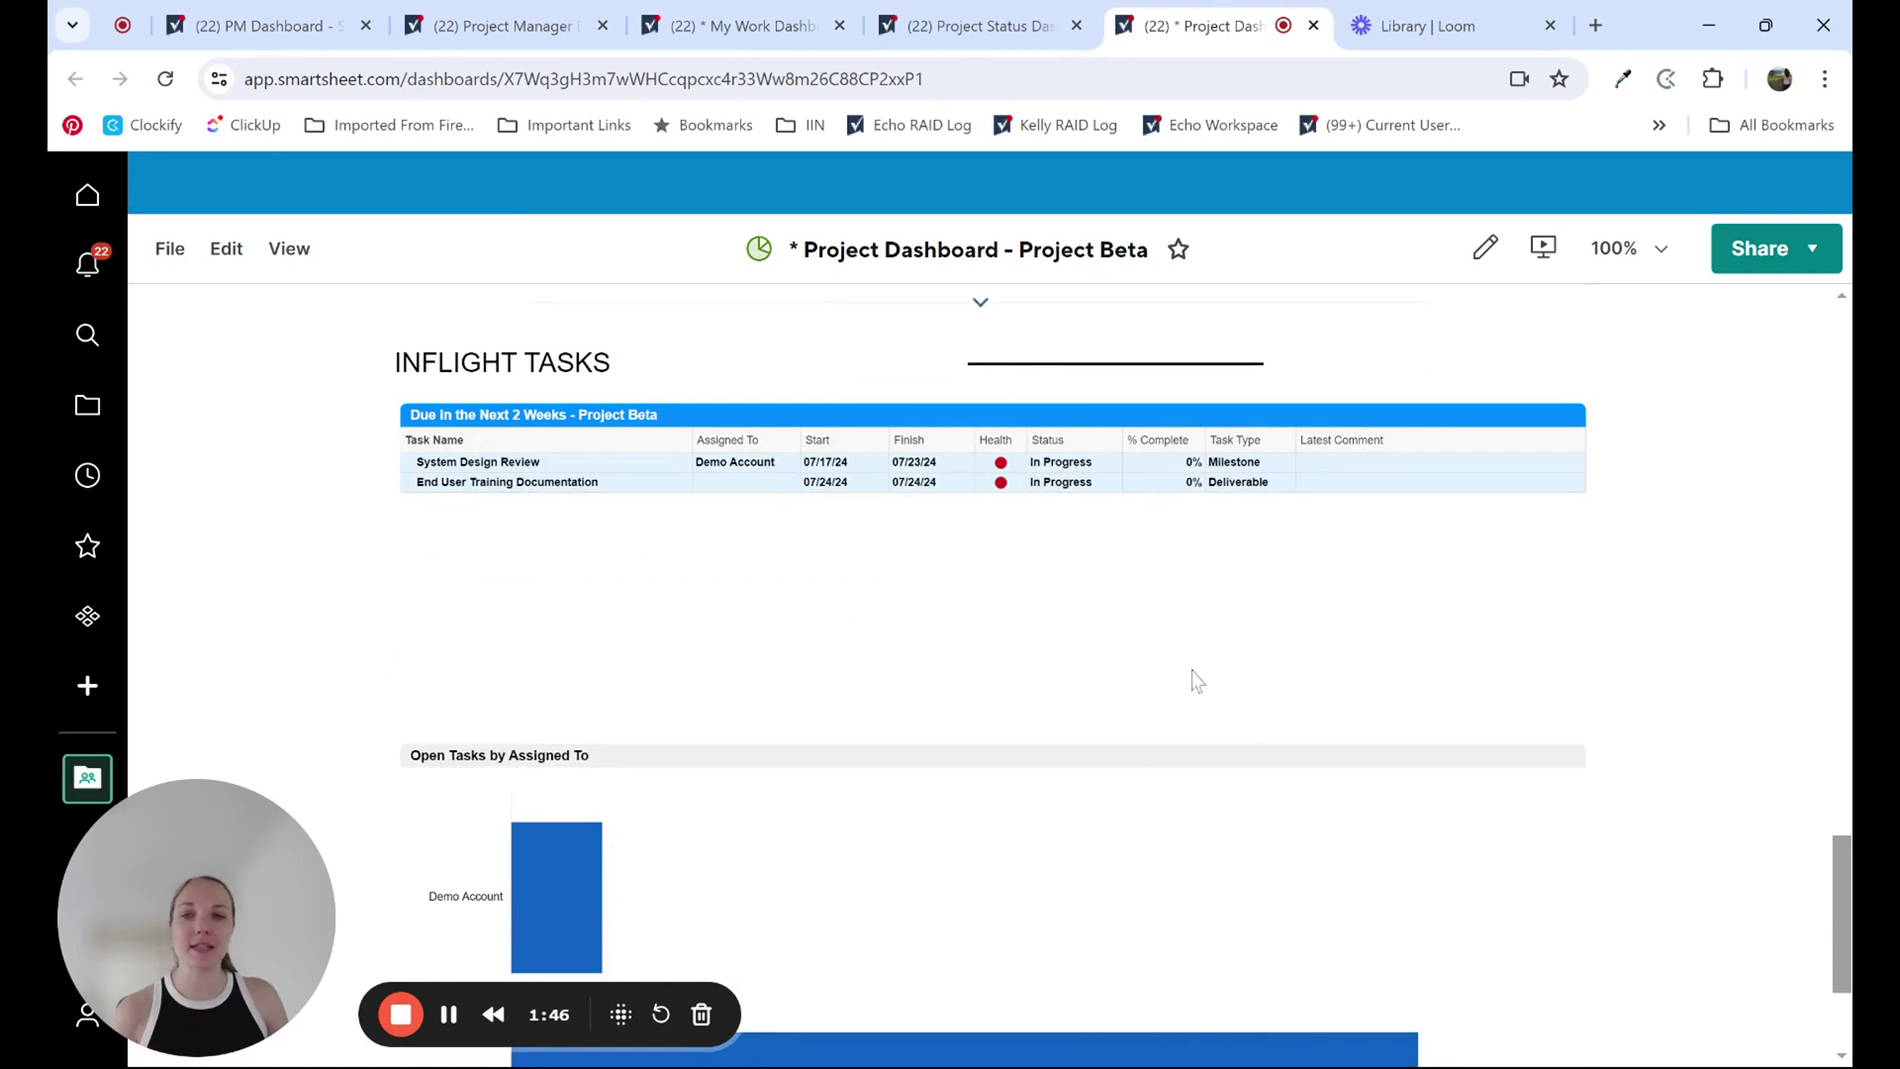
scroll(1158, 712, down, 3)
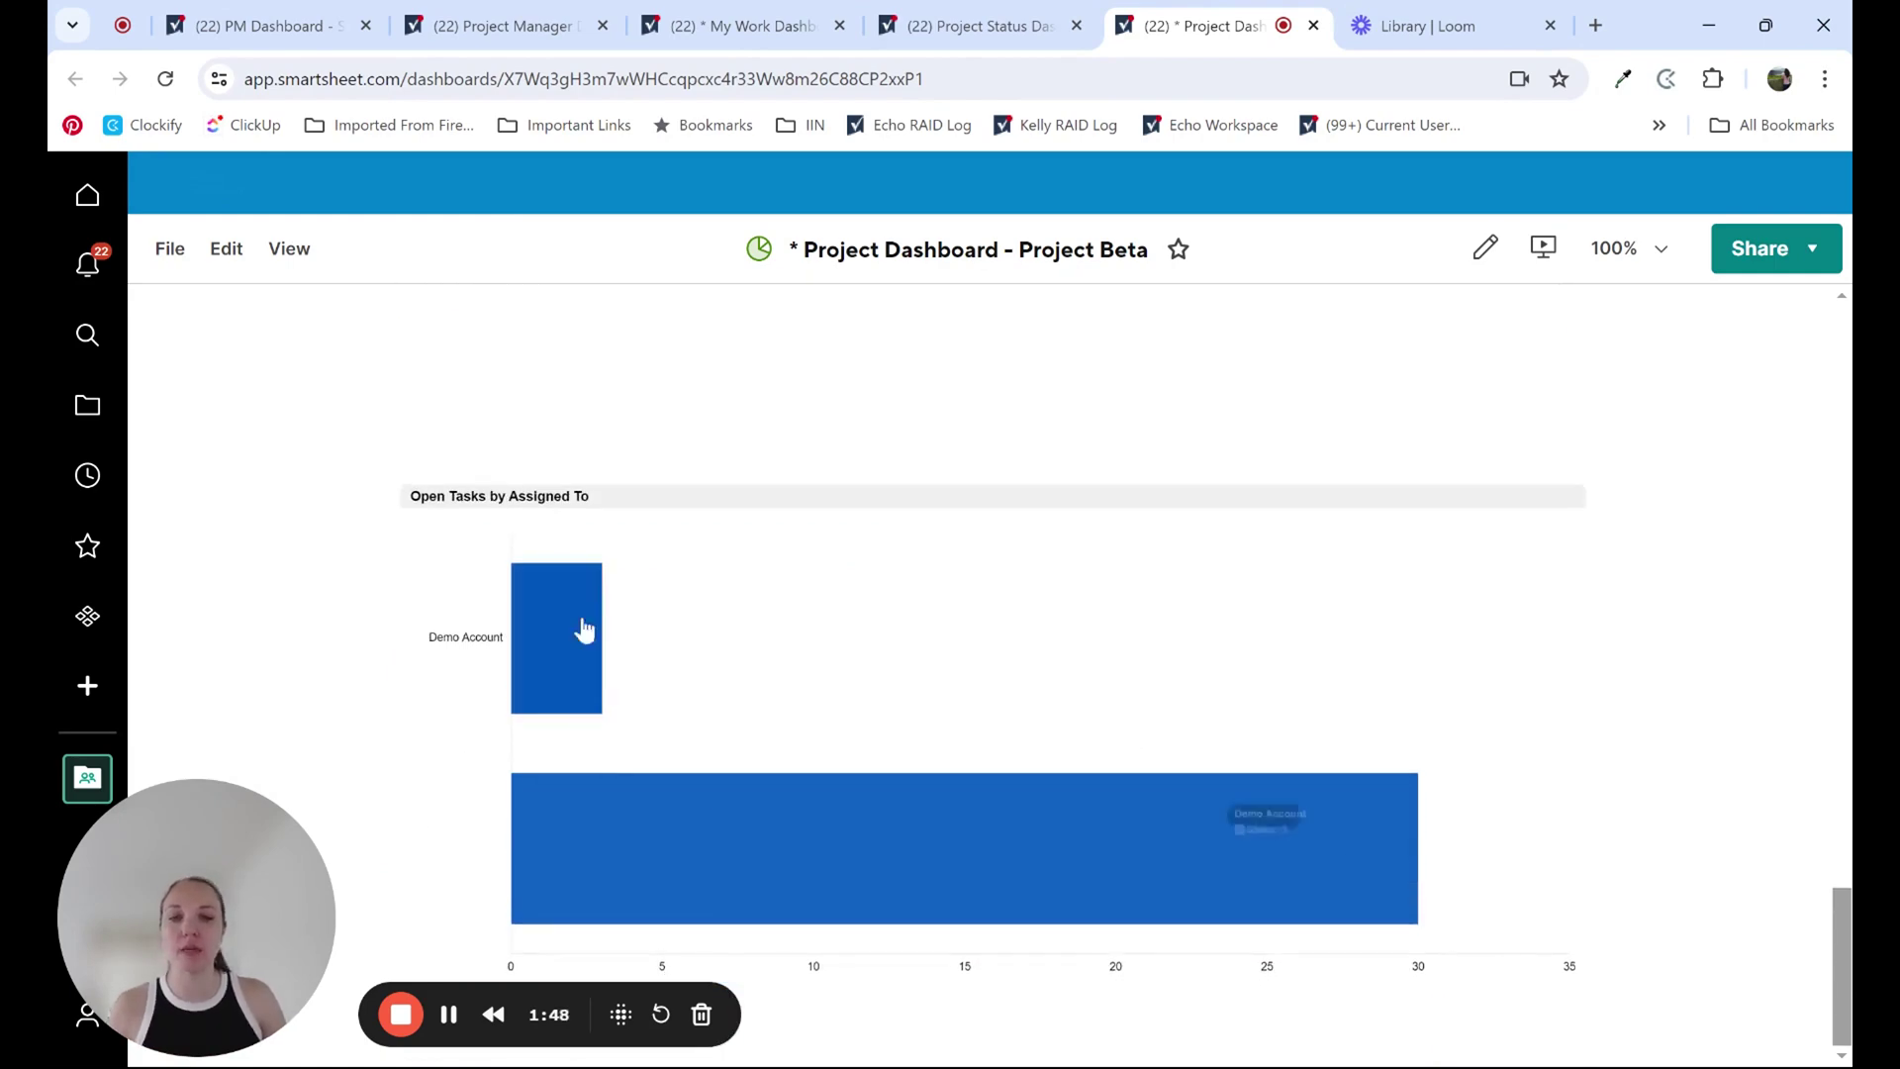
scroll(1395, 623, up, 1)
scroll(1452, 676, up, 10)
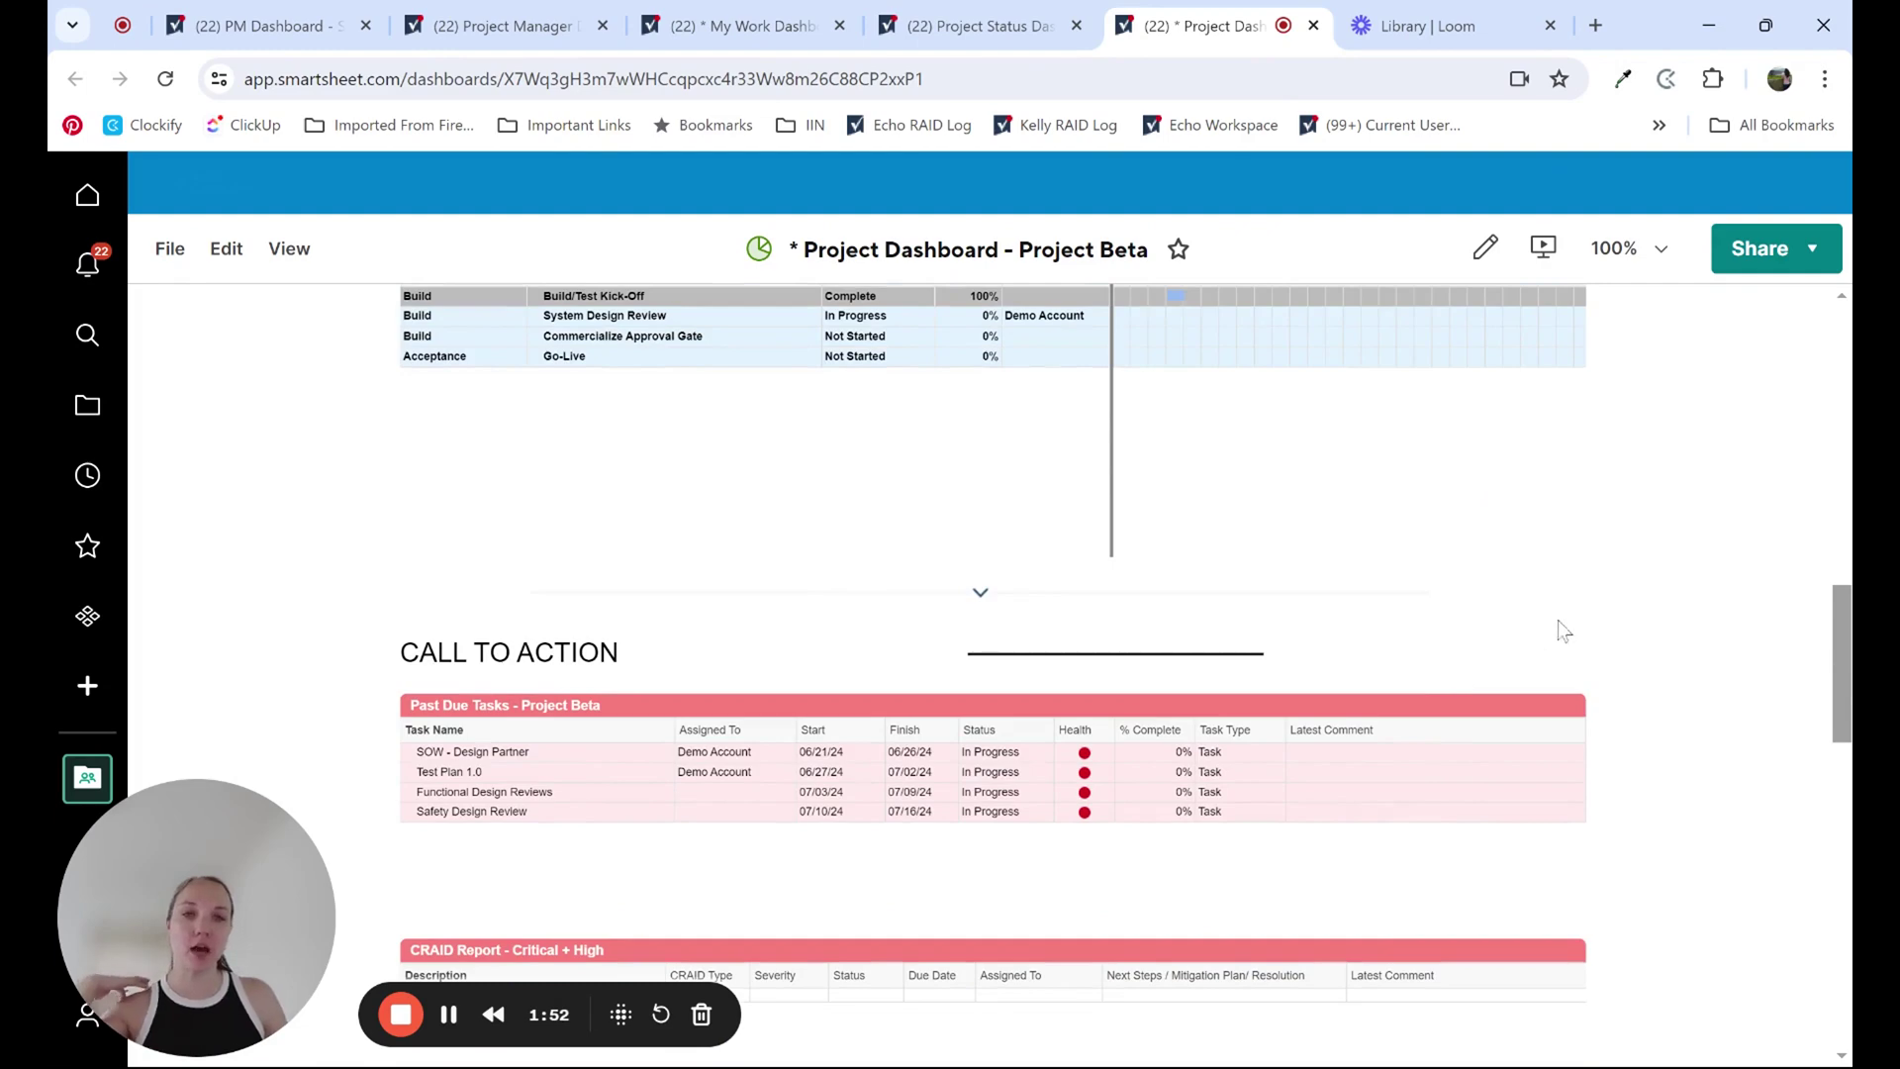
scroll(1665, 770, up, 10)
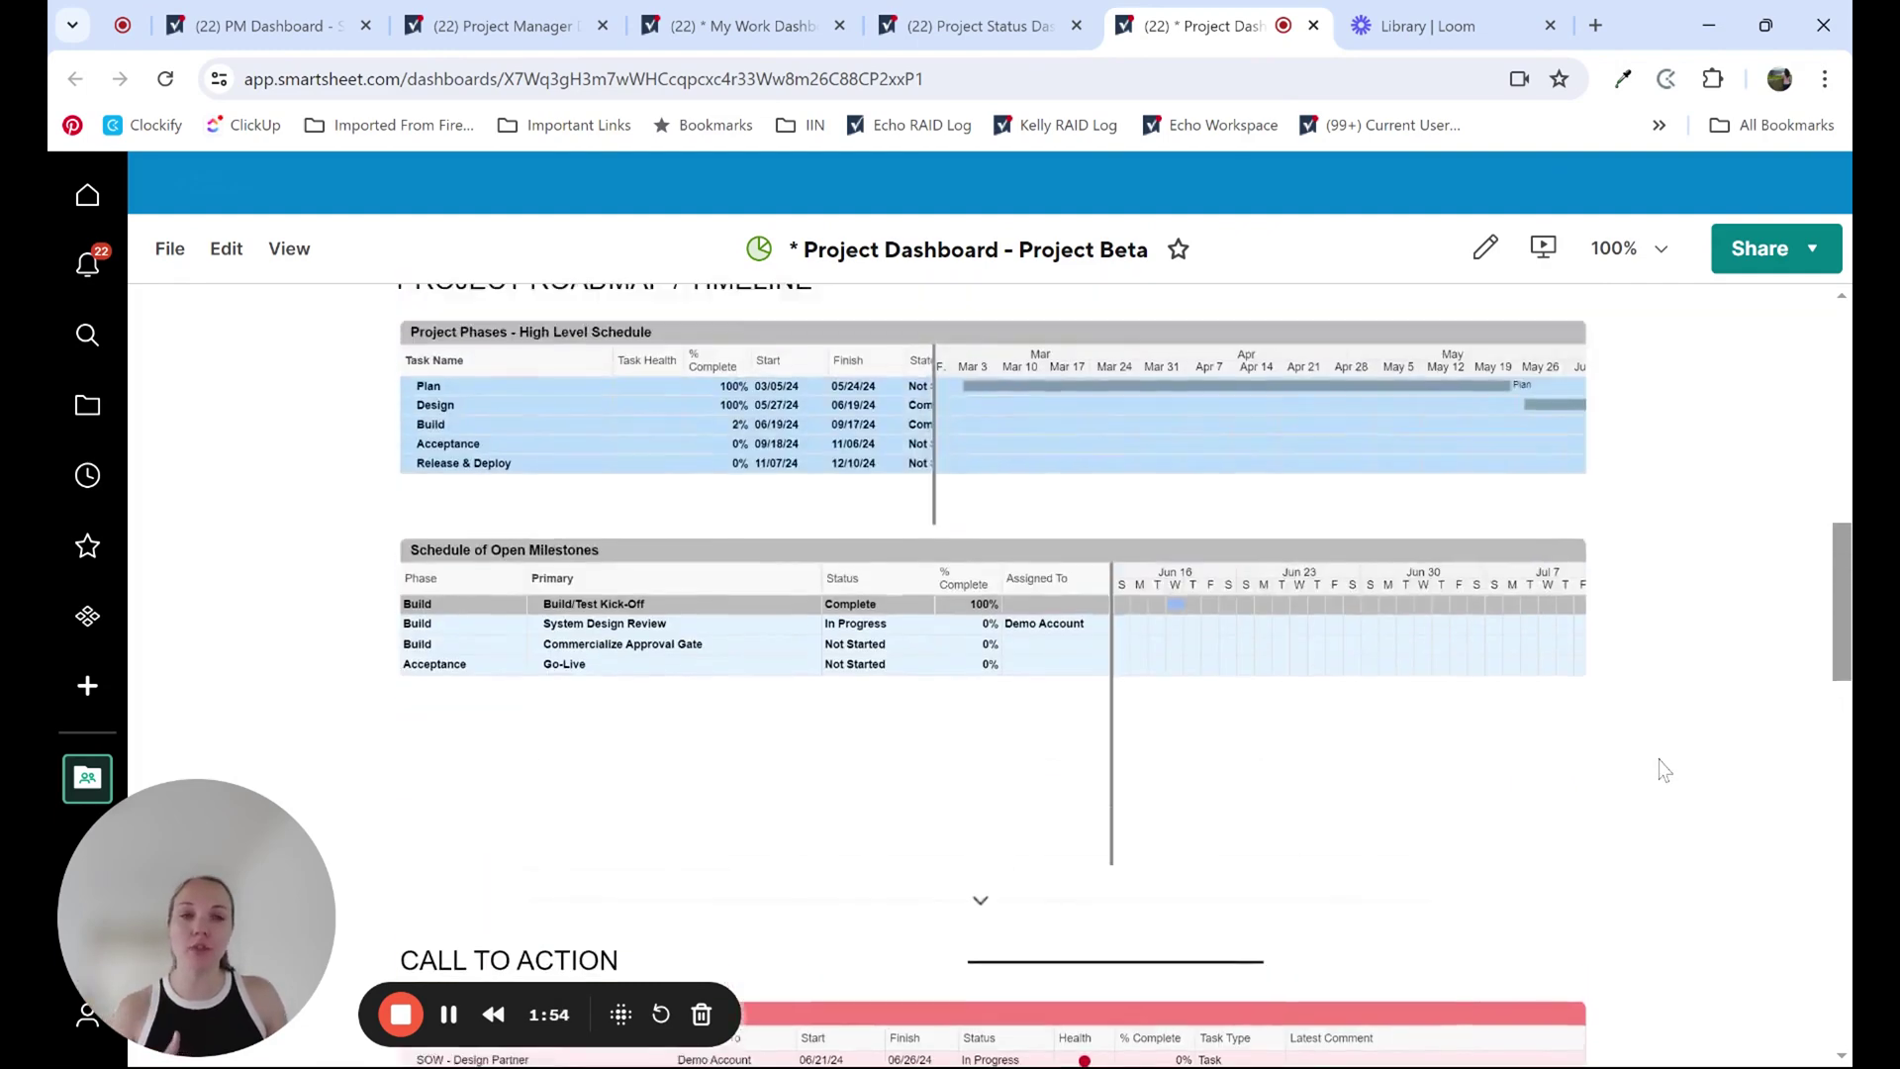
scroll(1665, 770, up, 3)
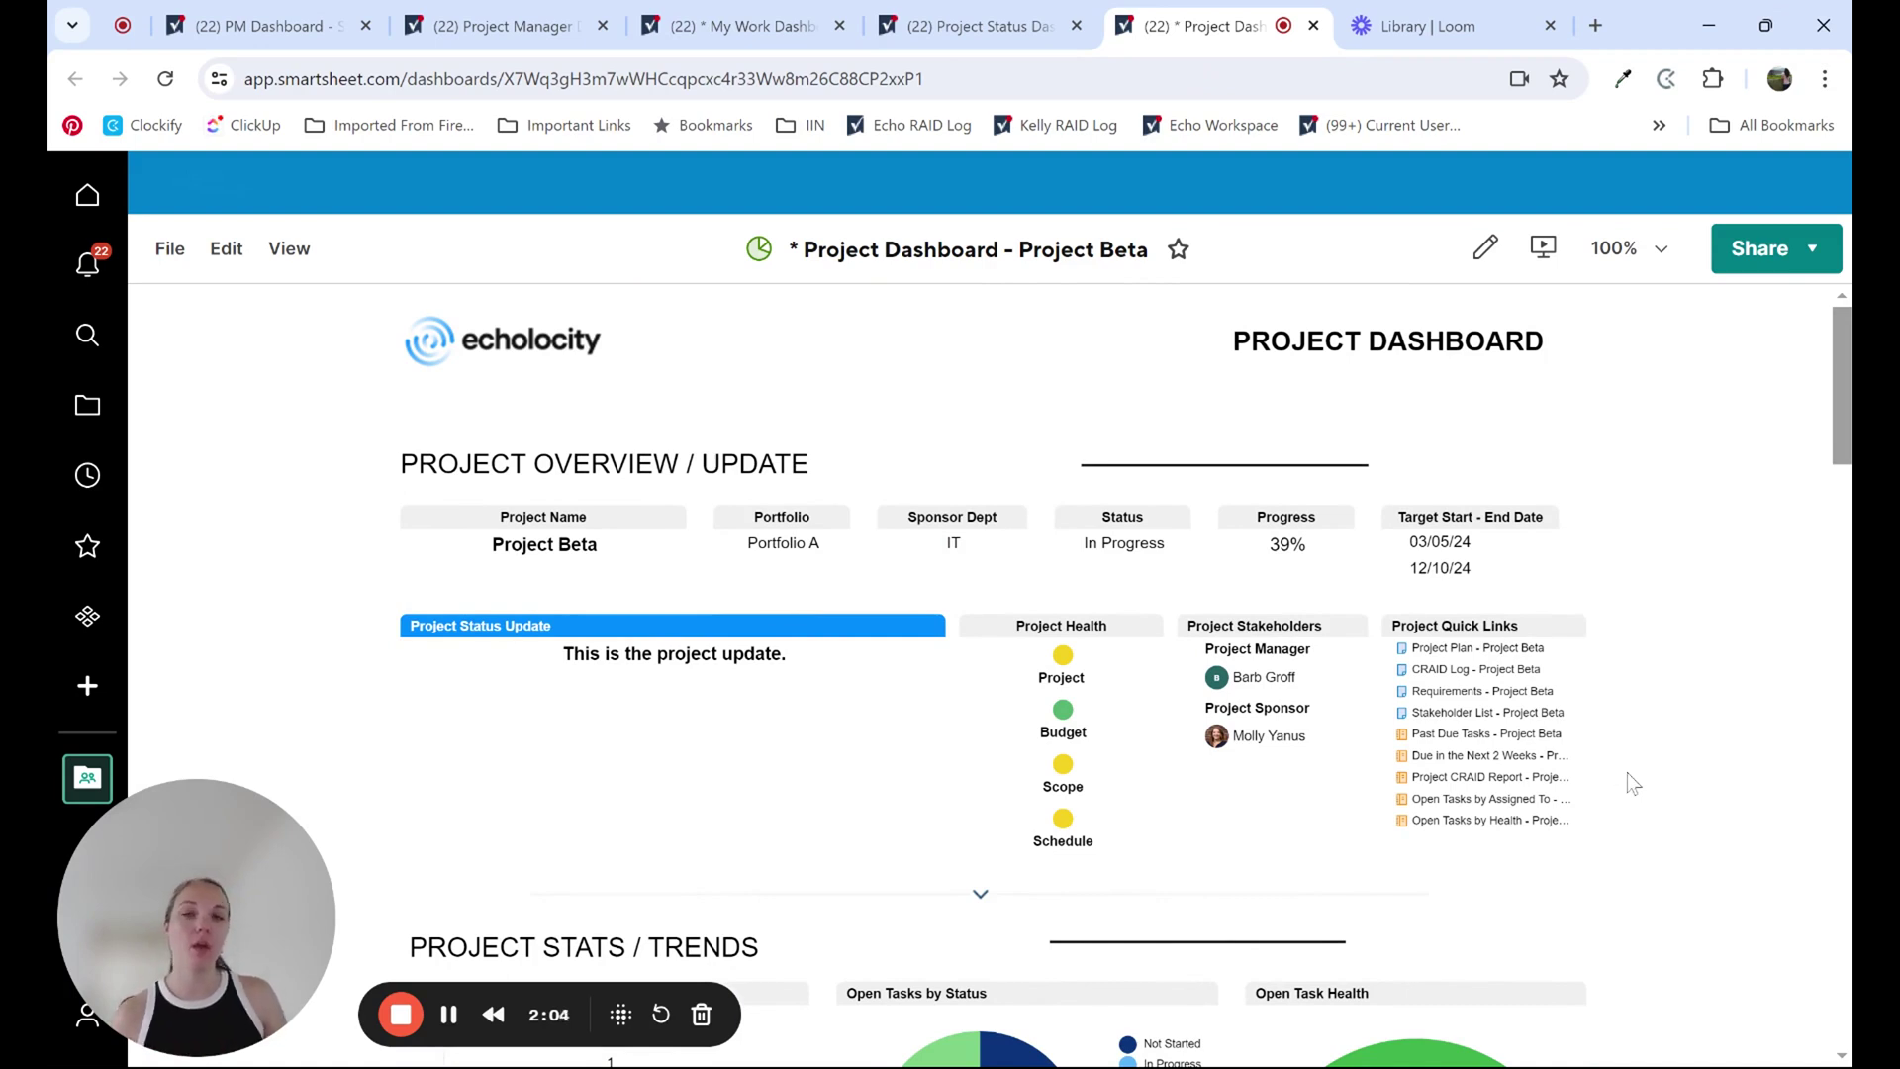
Switch to the Project Beta status dashboard and scroll down to its Project Phases schedule
click(990, 35)
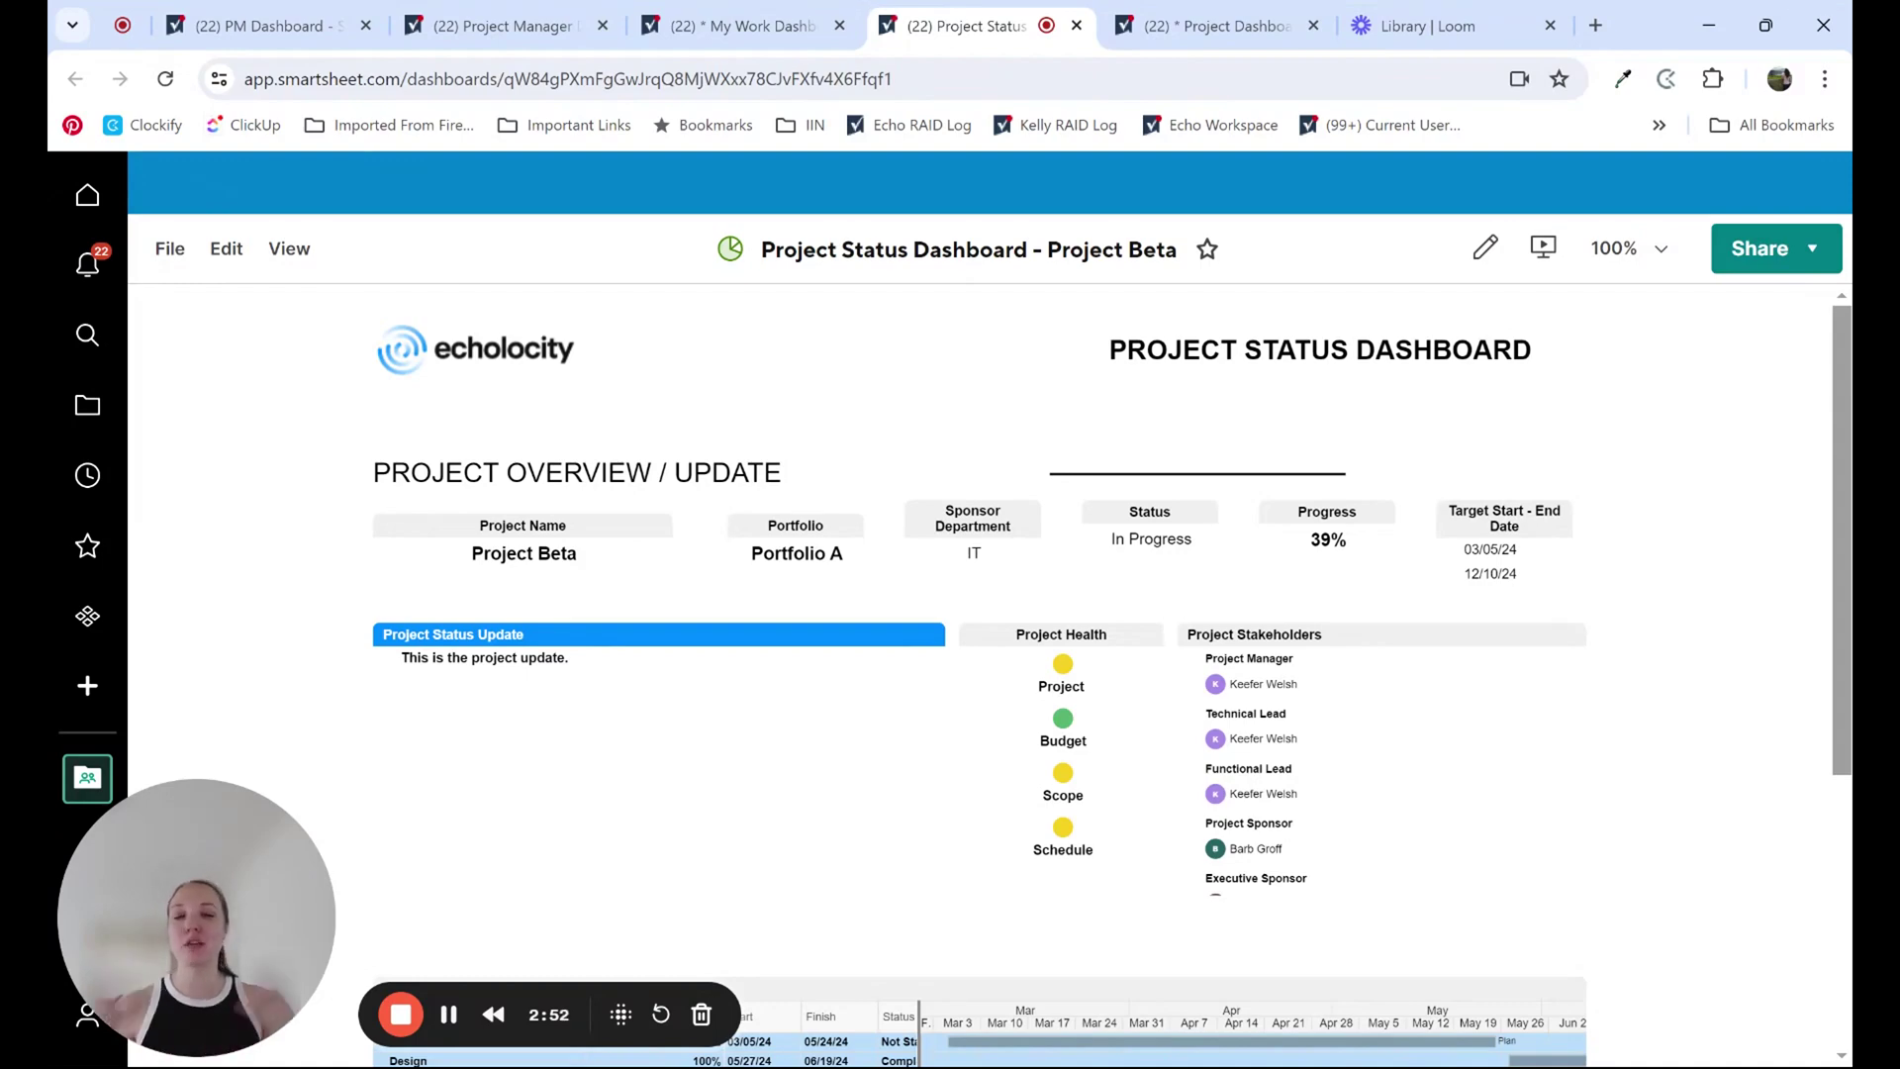
scroll(1770, 711, down, 5)
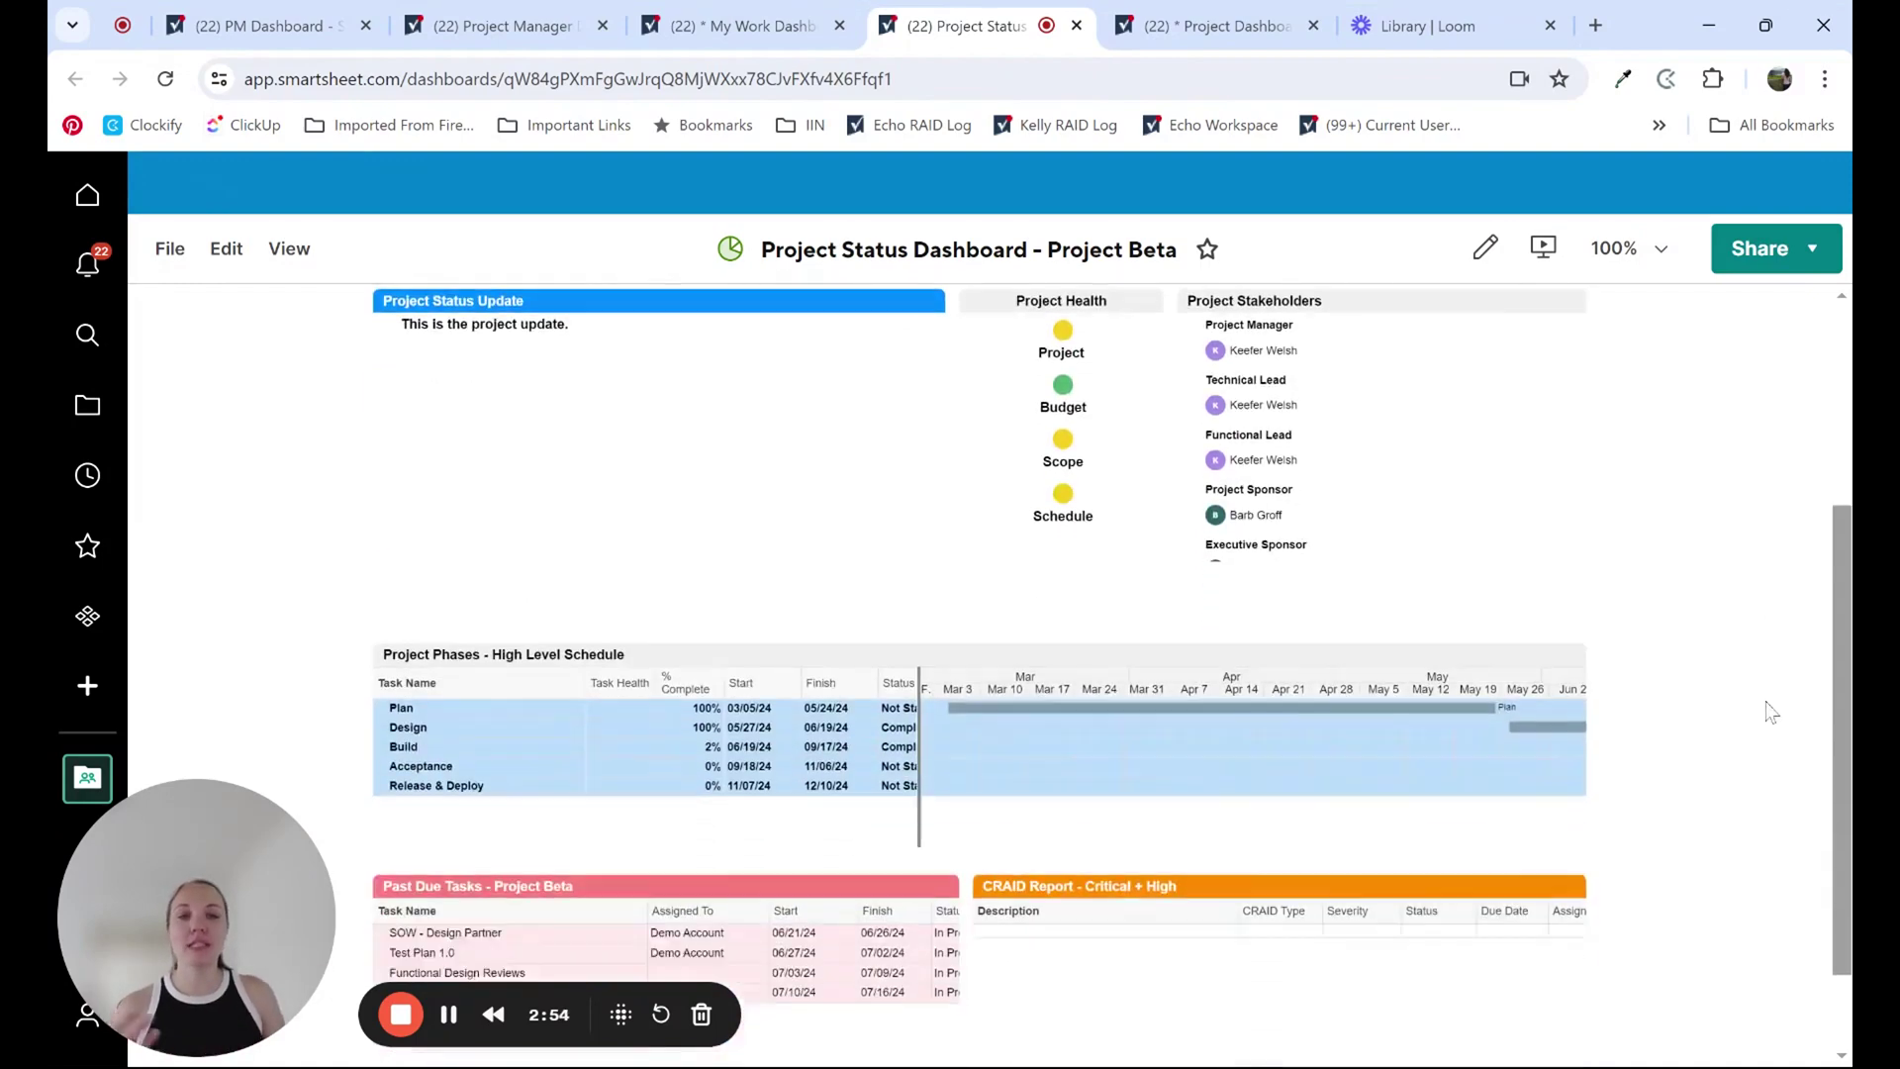
scroll(1770, 711, up, 4)
scroll(1770, 710, up, 1)
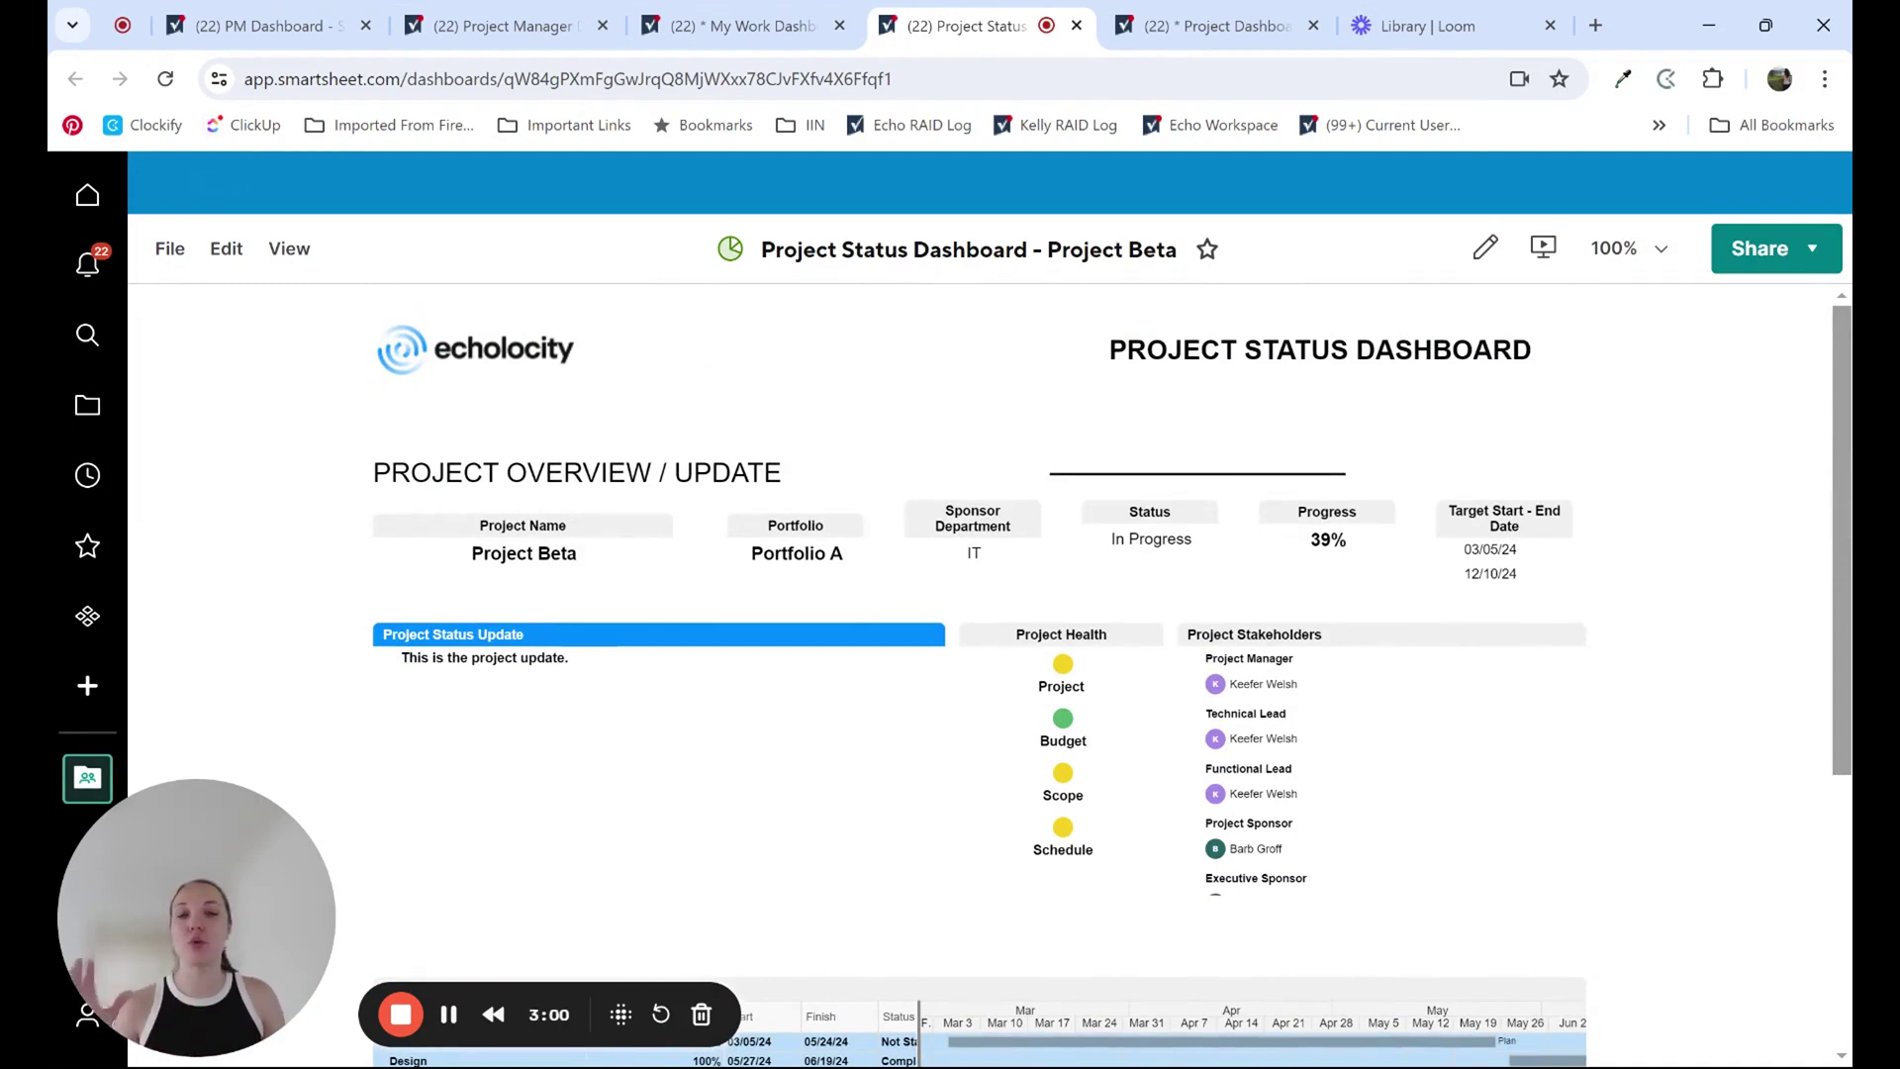
scroll(1633, 768, down, 1)
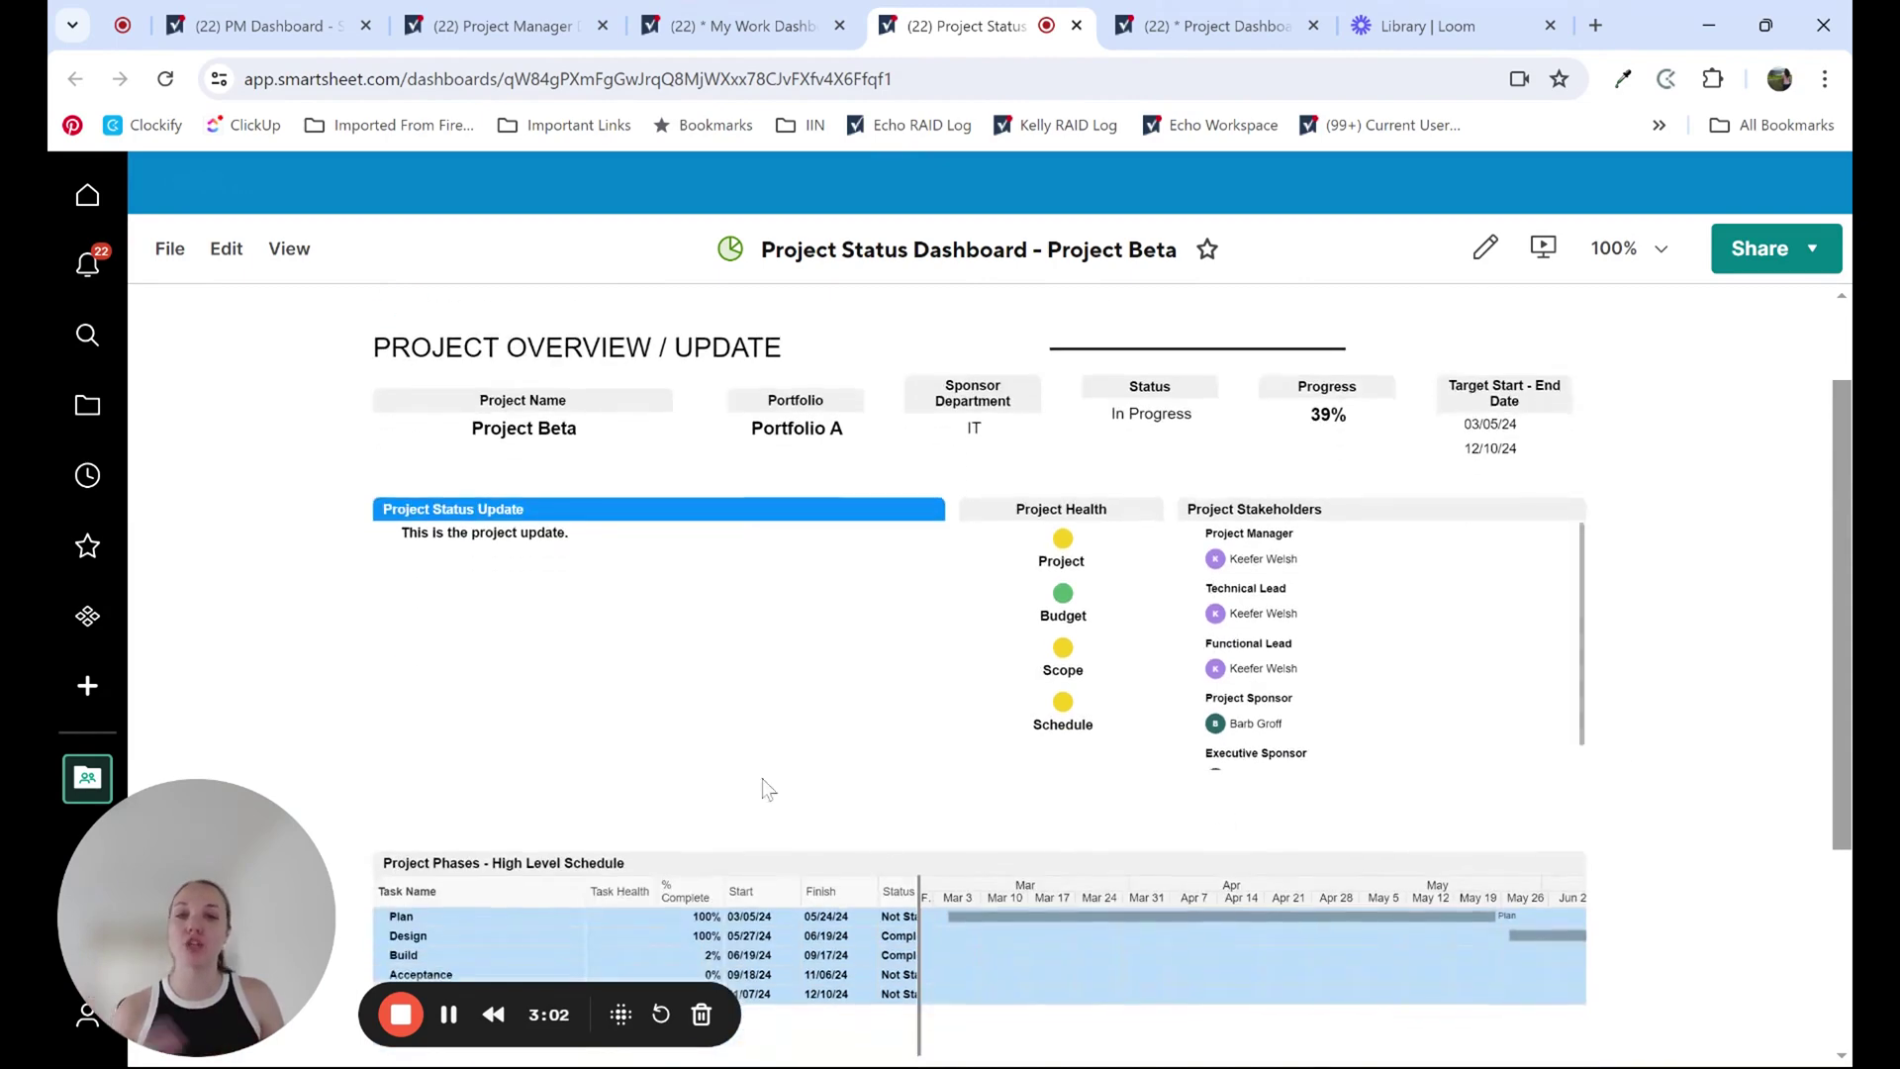
scroll(1596, 703, down, 1)
scroll(1596, 705, down, 1)
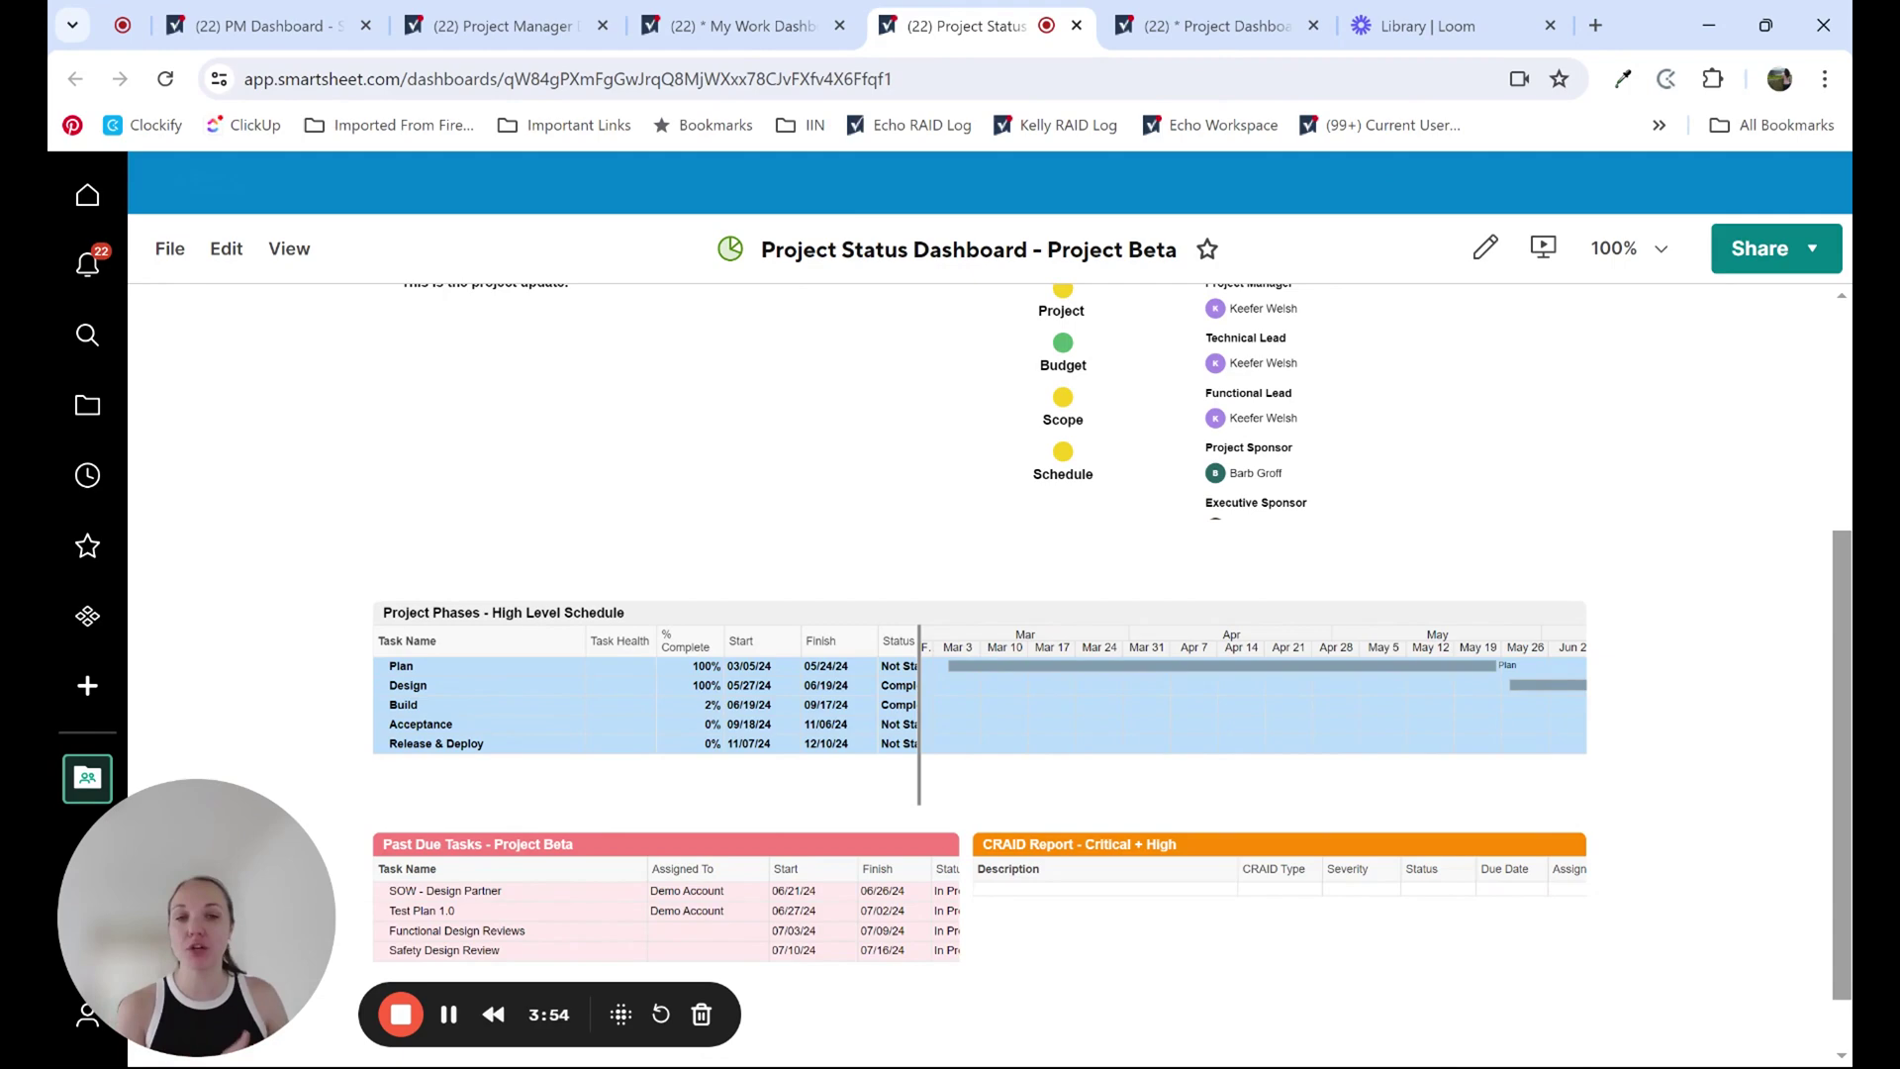
scroll(1685, 745, up, 4)
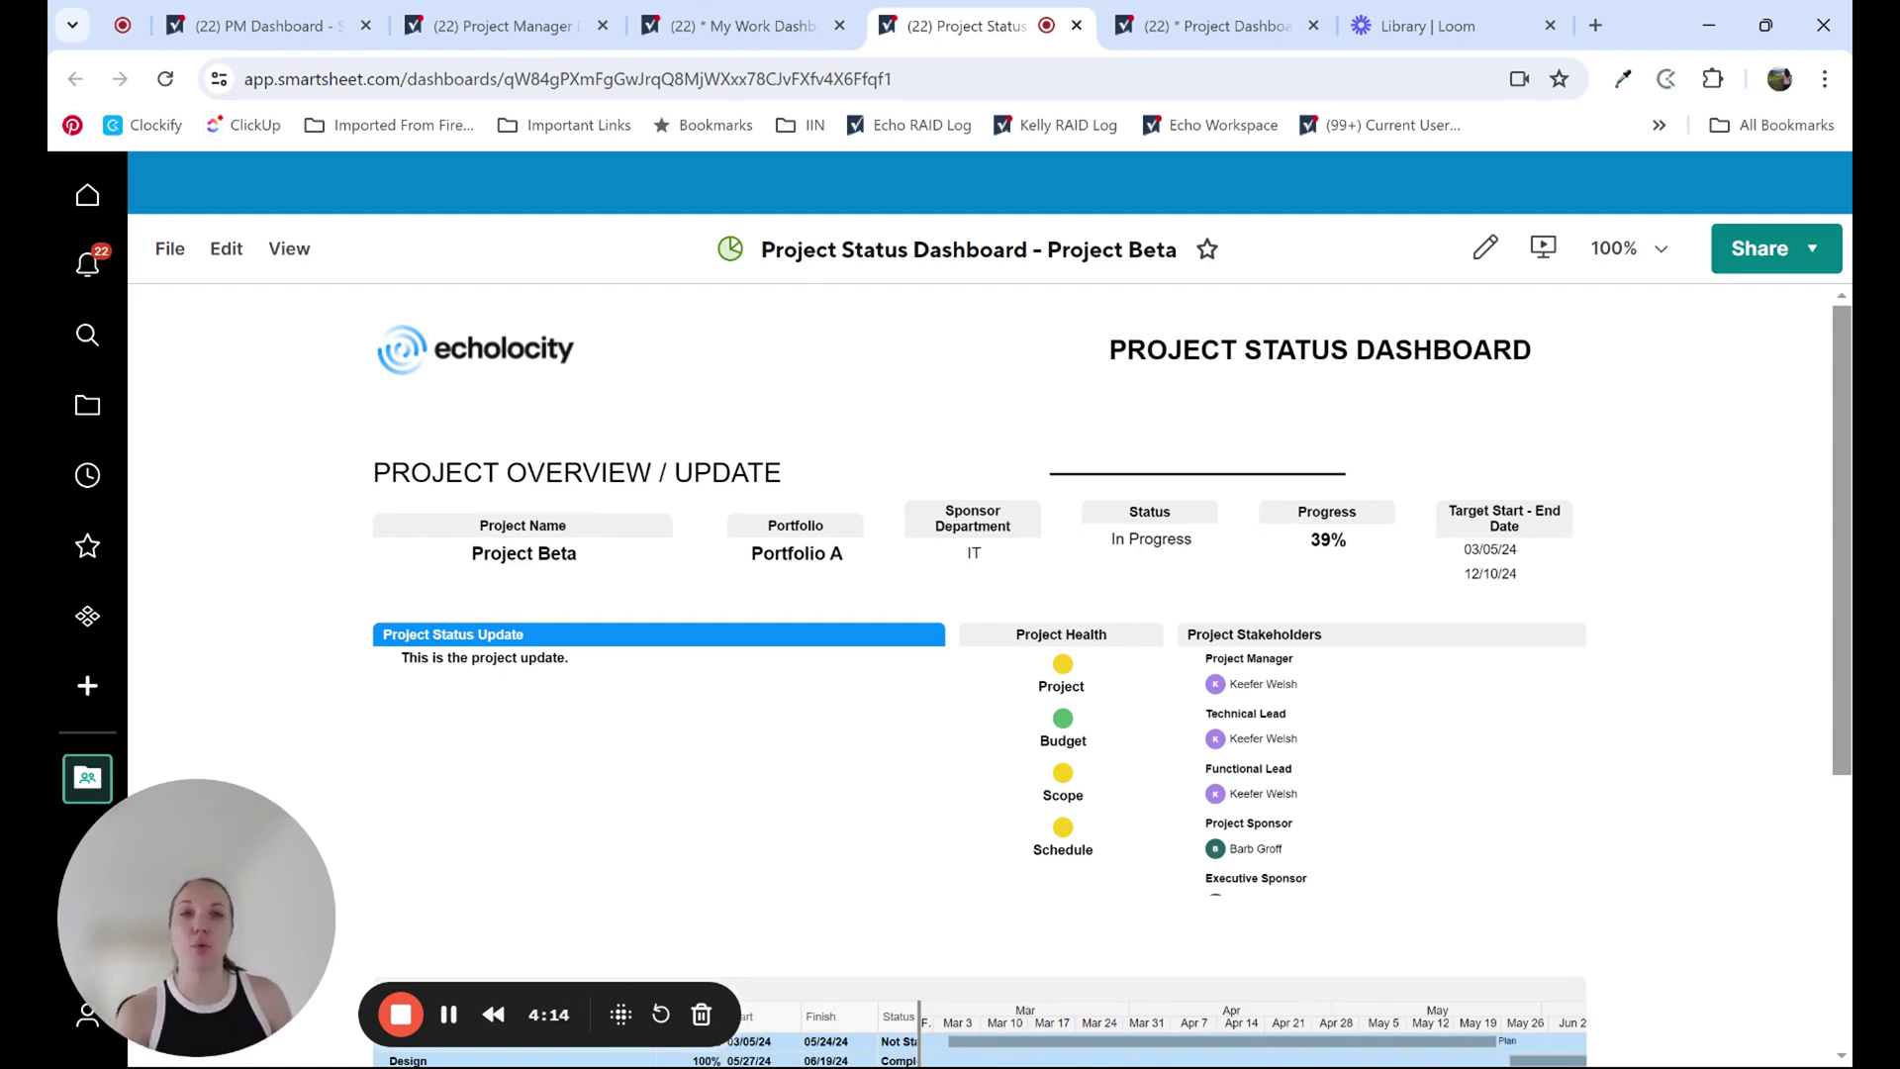
Switch to the My Work Dashboard listing Past Due Tasks, CRAID items and Due Soon tasks
click(741, 27)
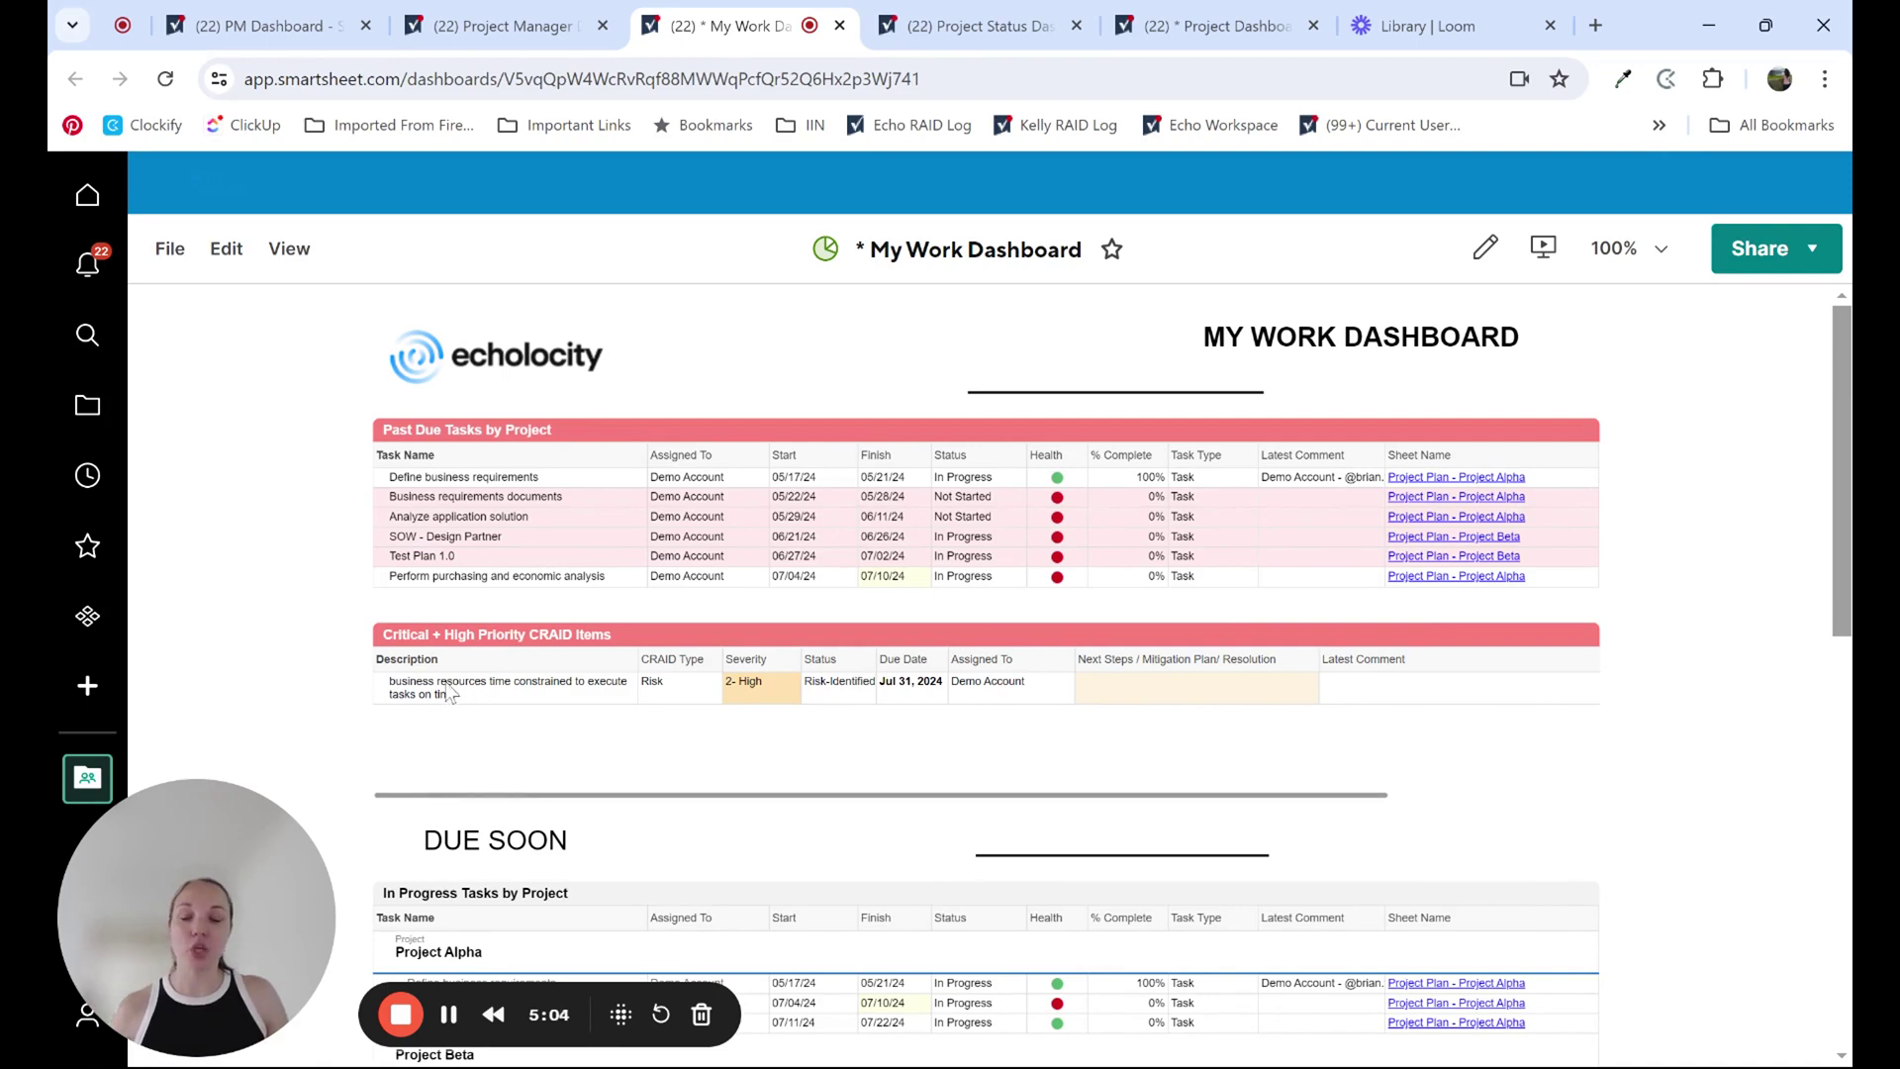
scroll(445, 663, down, 1)
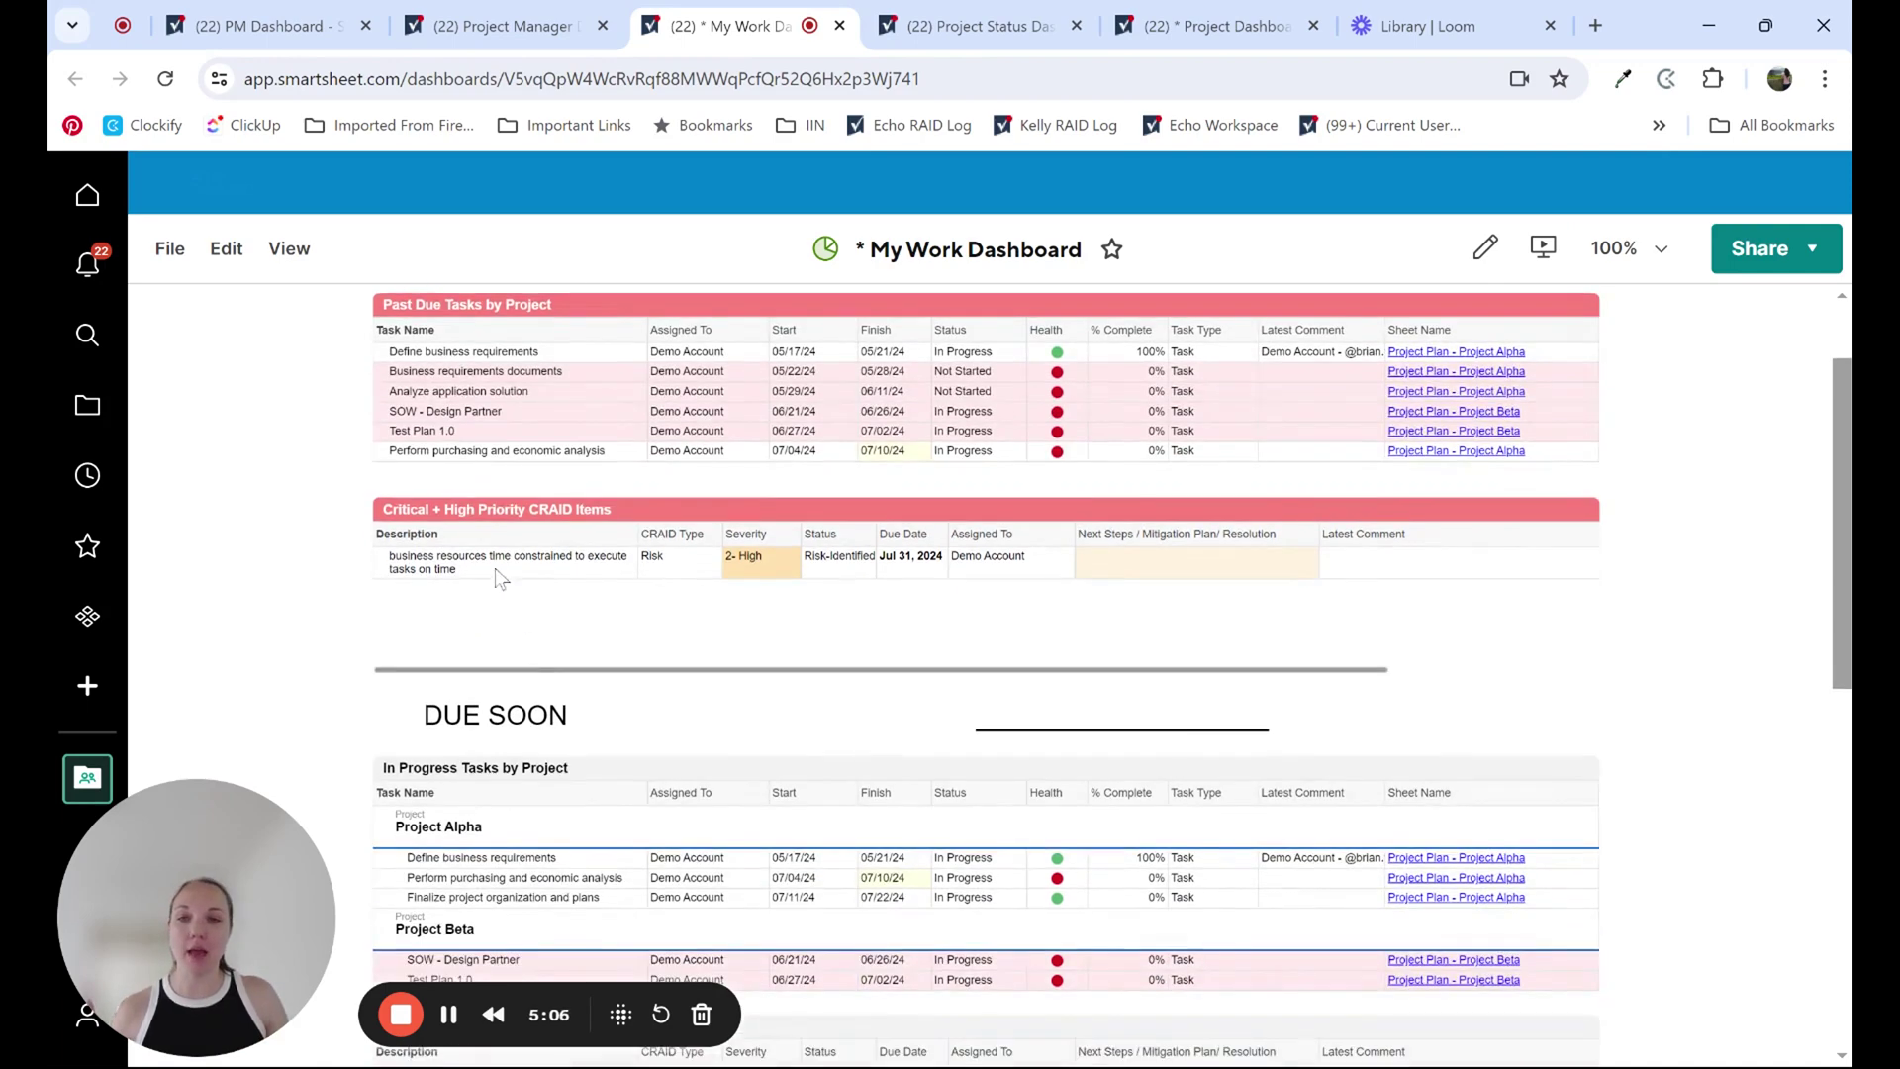
scroll(1005, 778, down, 5)
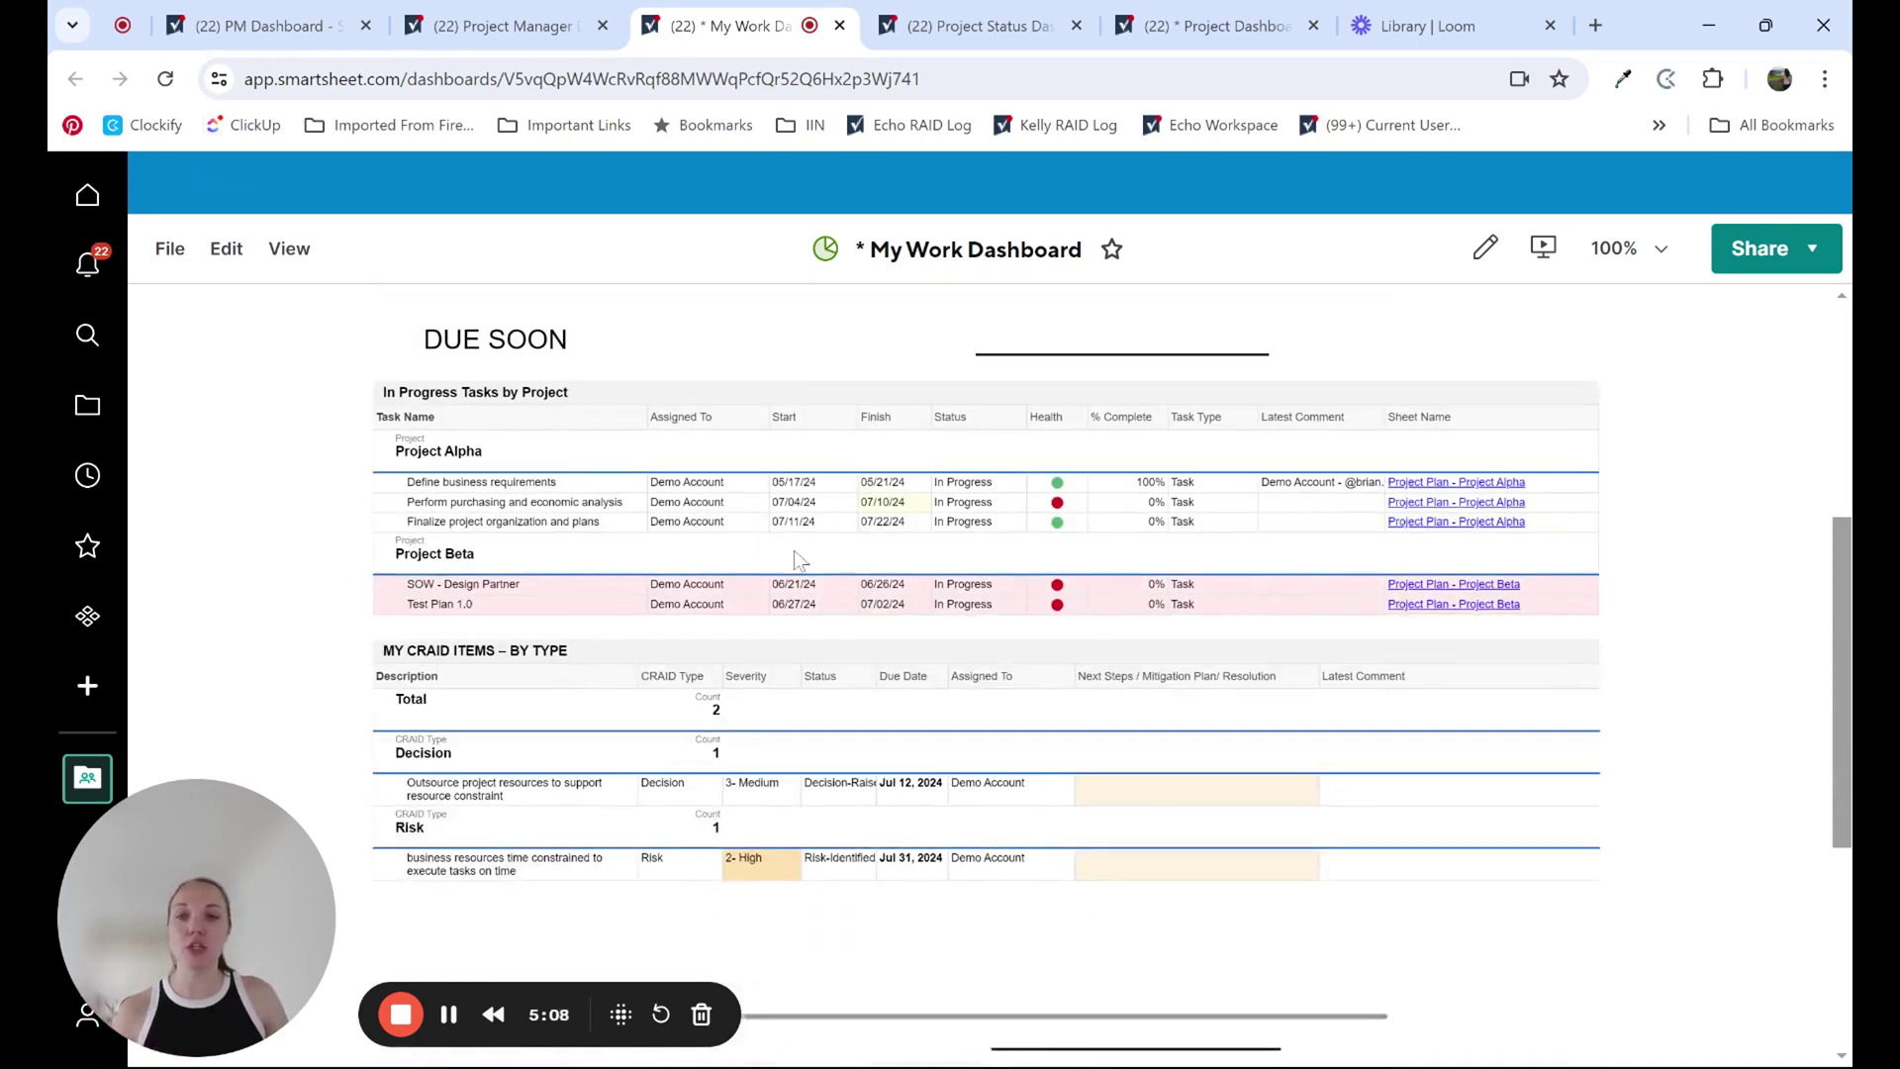
scroll(1283, 873, down, 2)
scroll(1284, 865, up, 8)
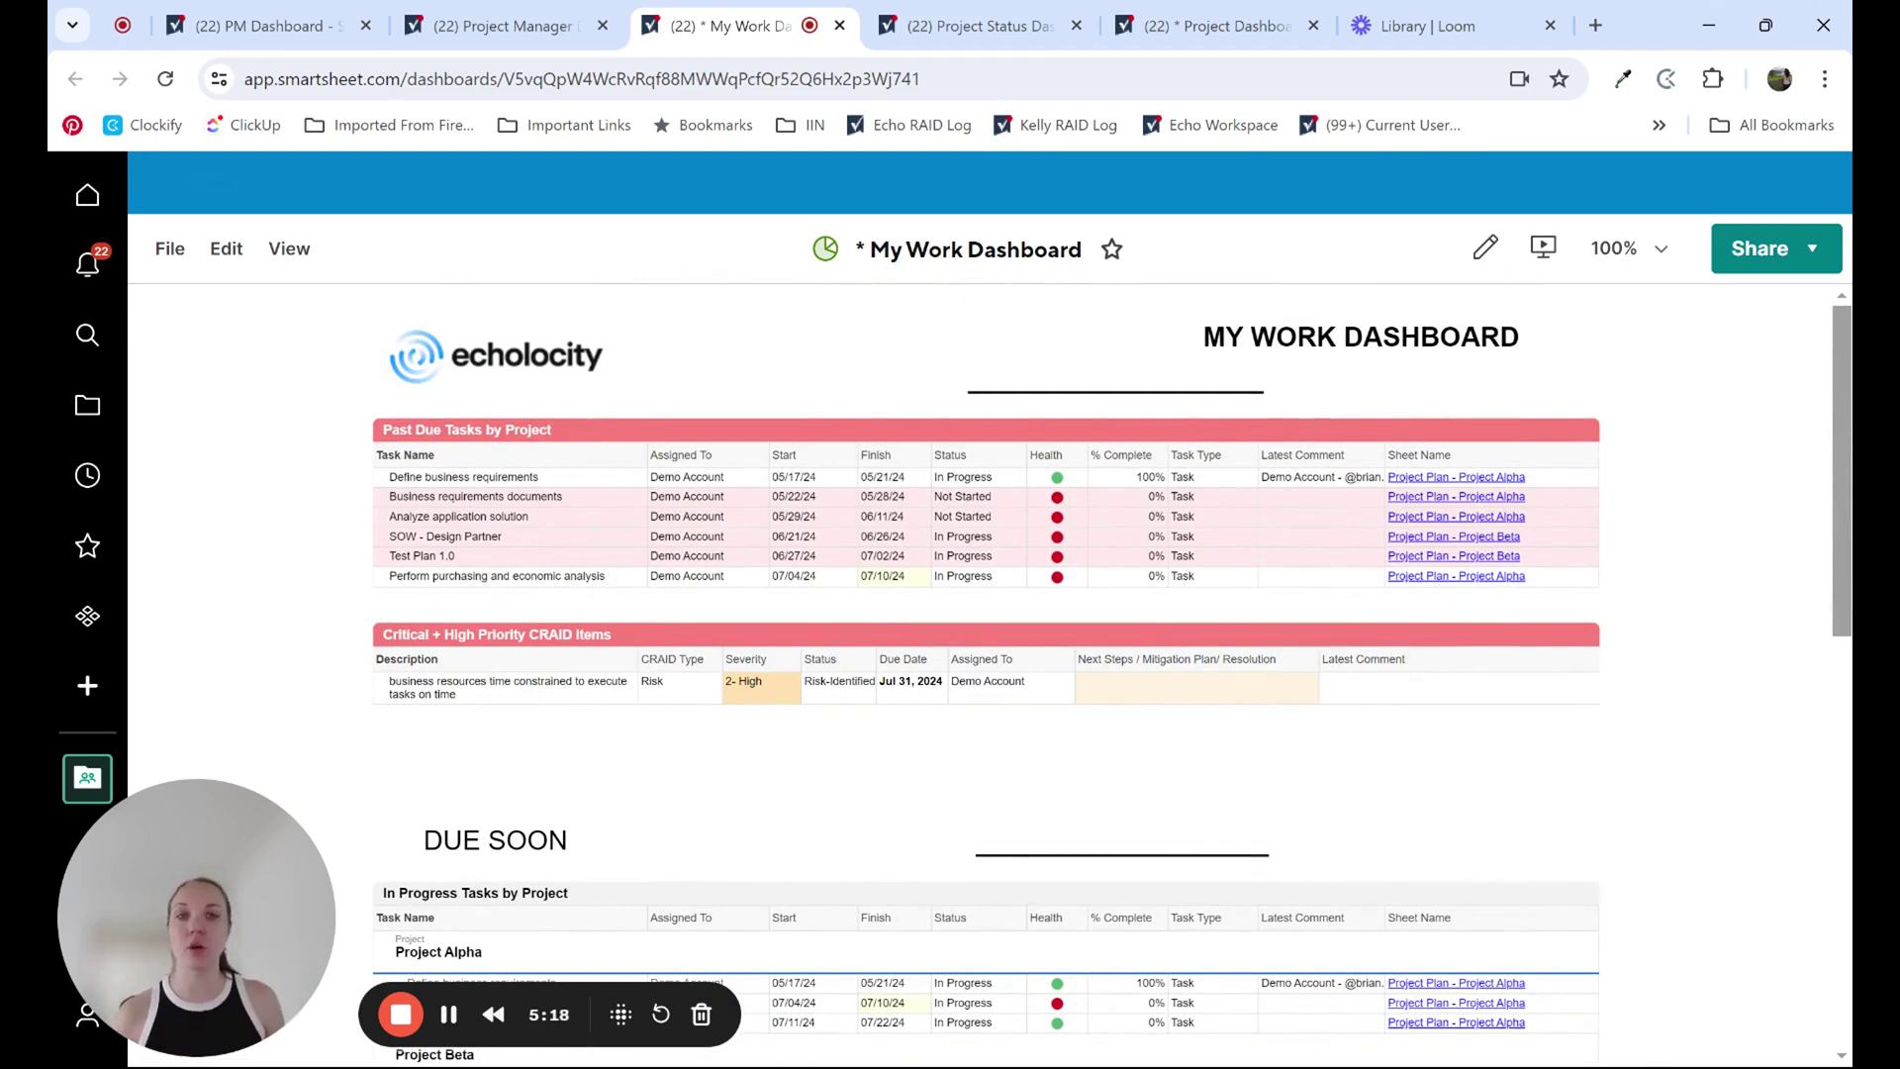
Switch to the Project Manager Dashboard showing 5 In Progress and 1 On Hold projects
click(498, 29)
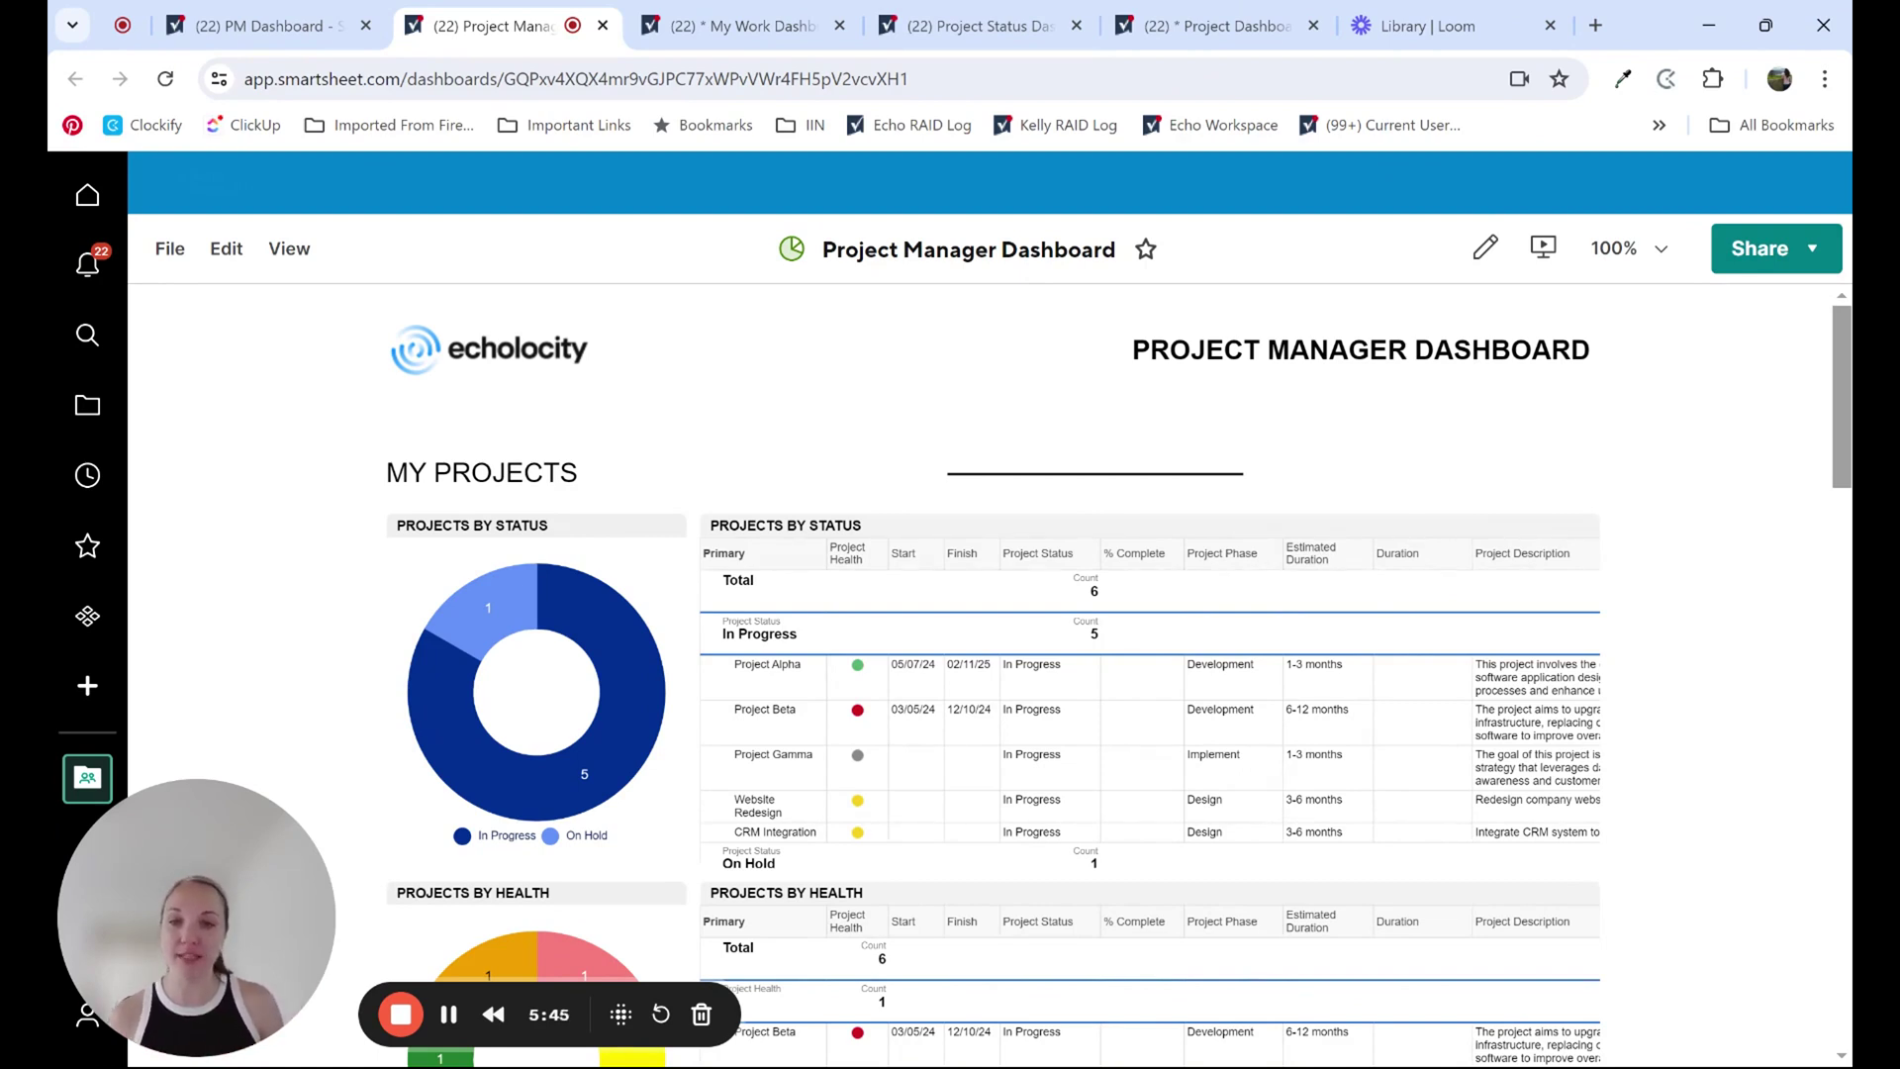
scroll(1703, 520, down, 4)
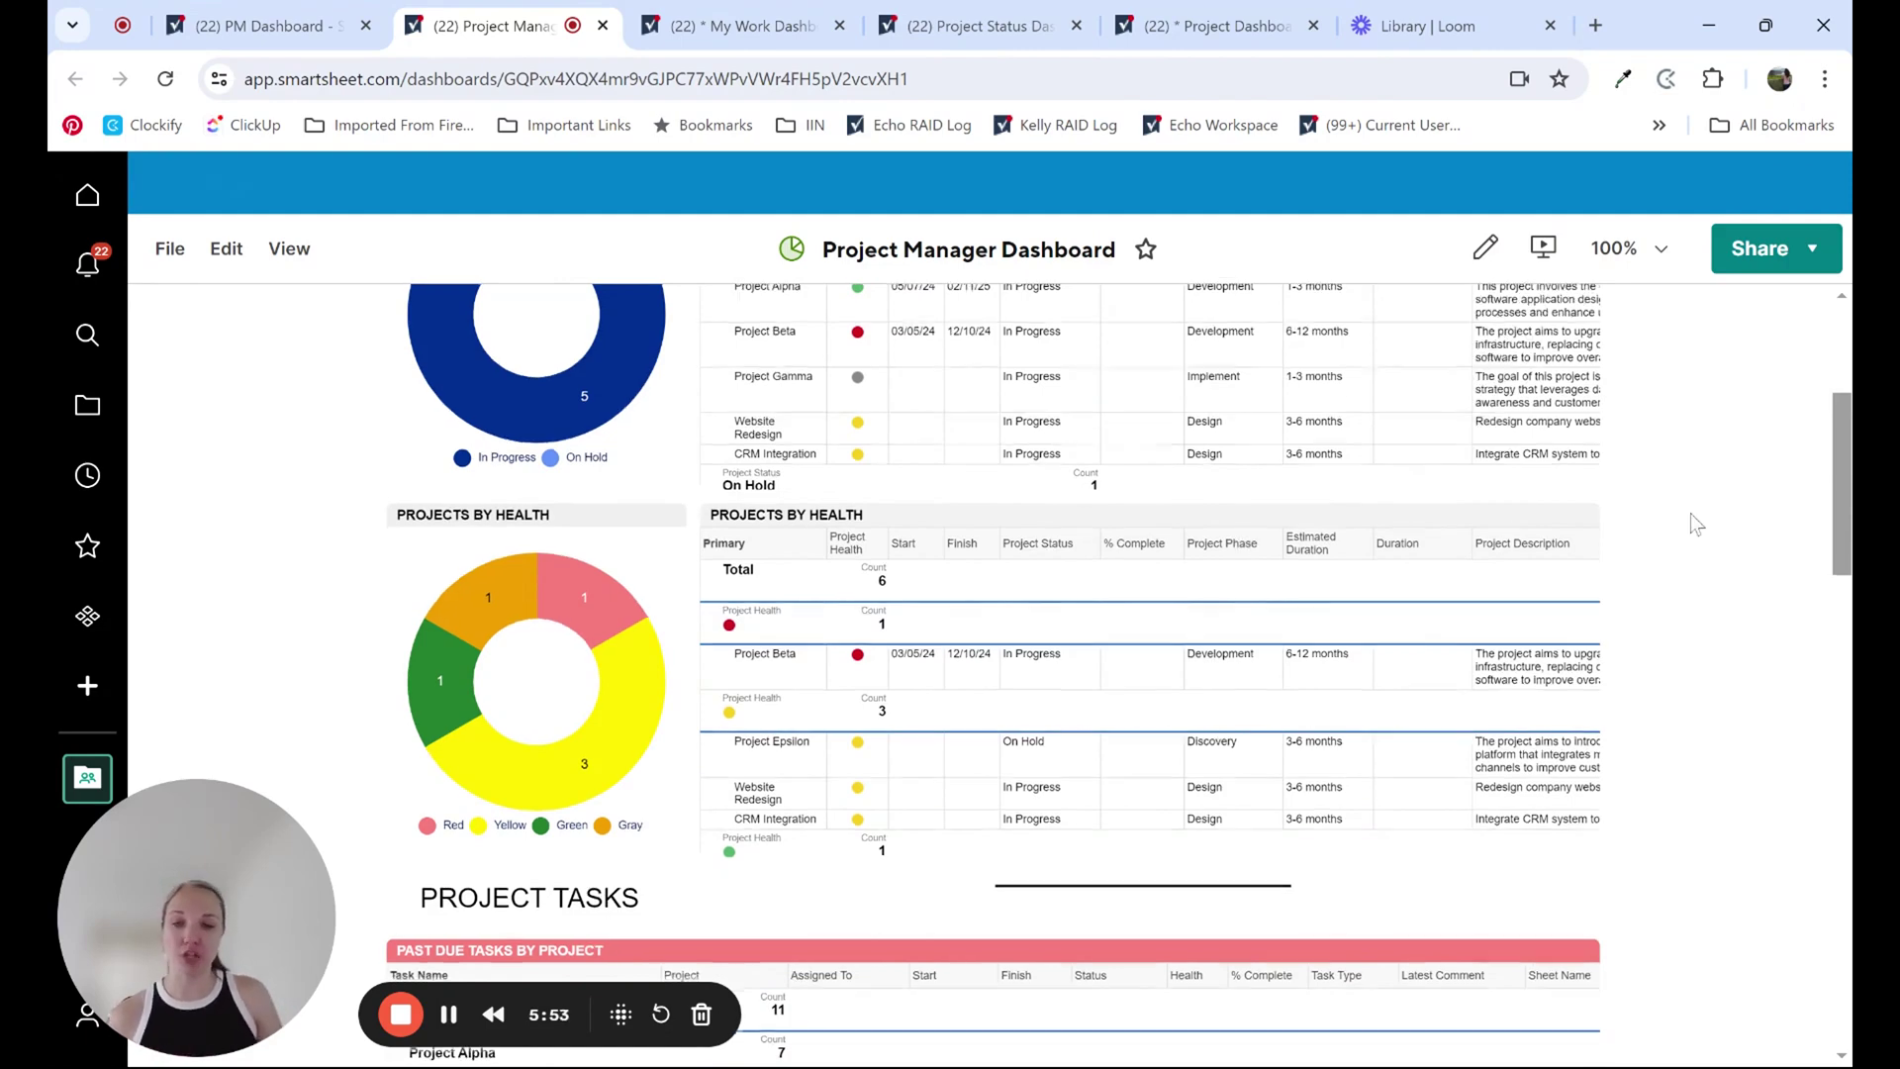
scroll(1686, 525, down, 6)
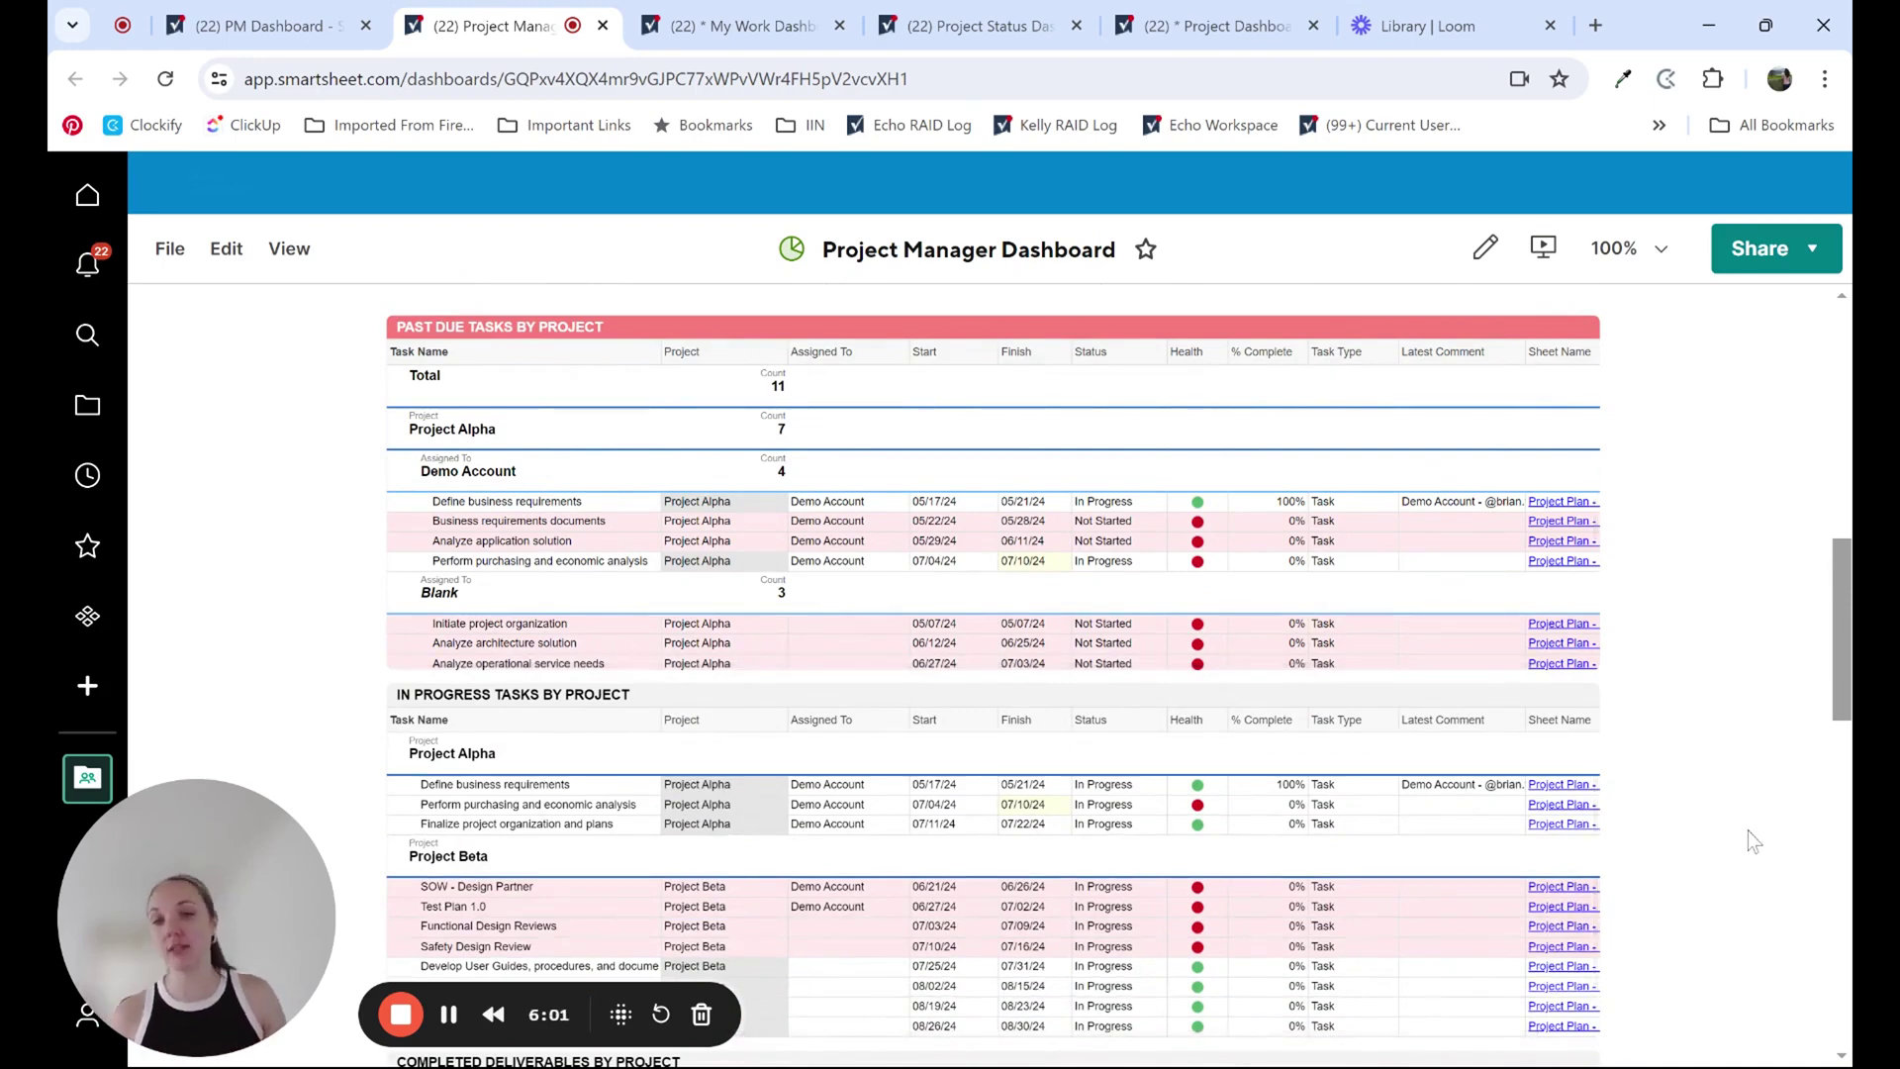
scroll(1748, 829, down, 3)
scroll(998, 782, down, 8)
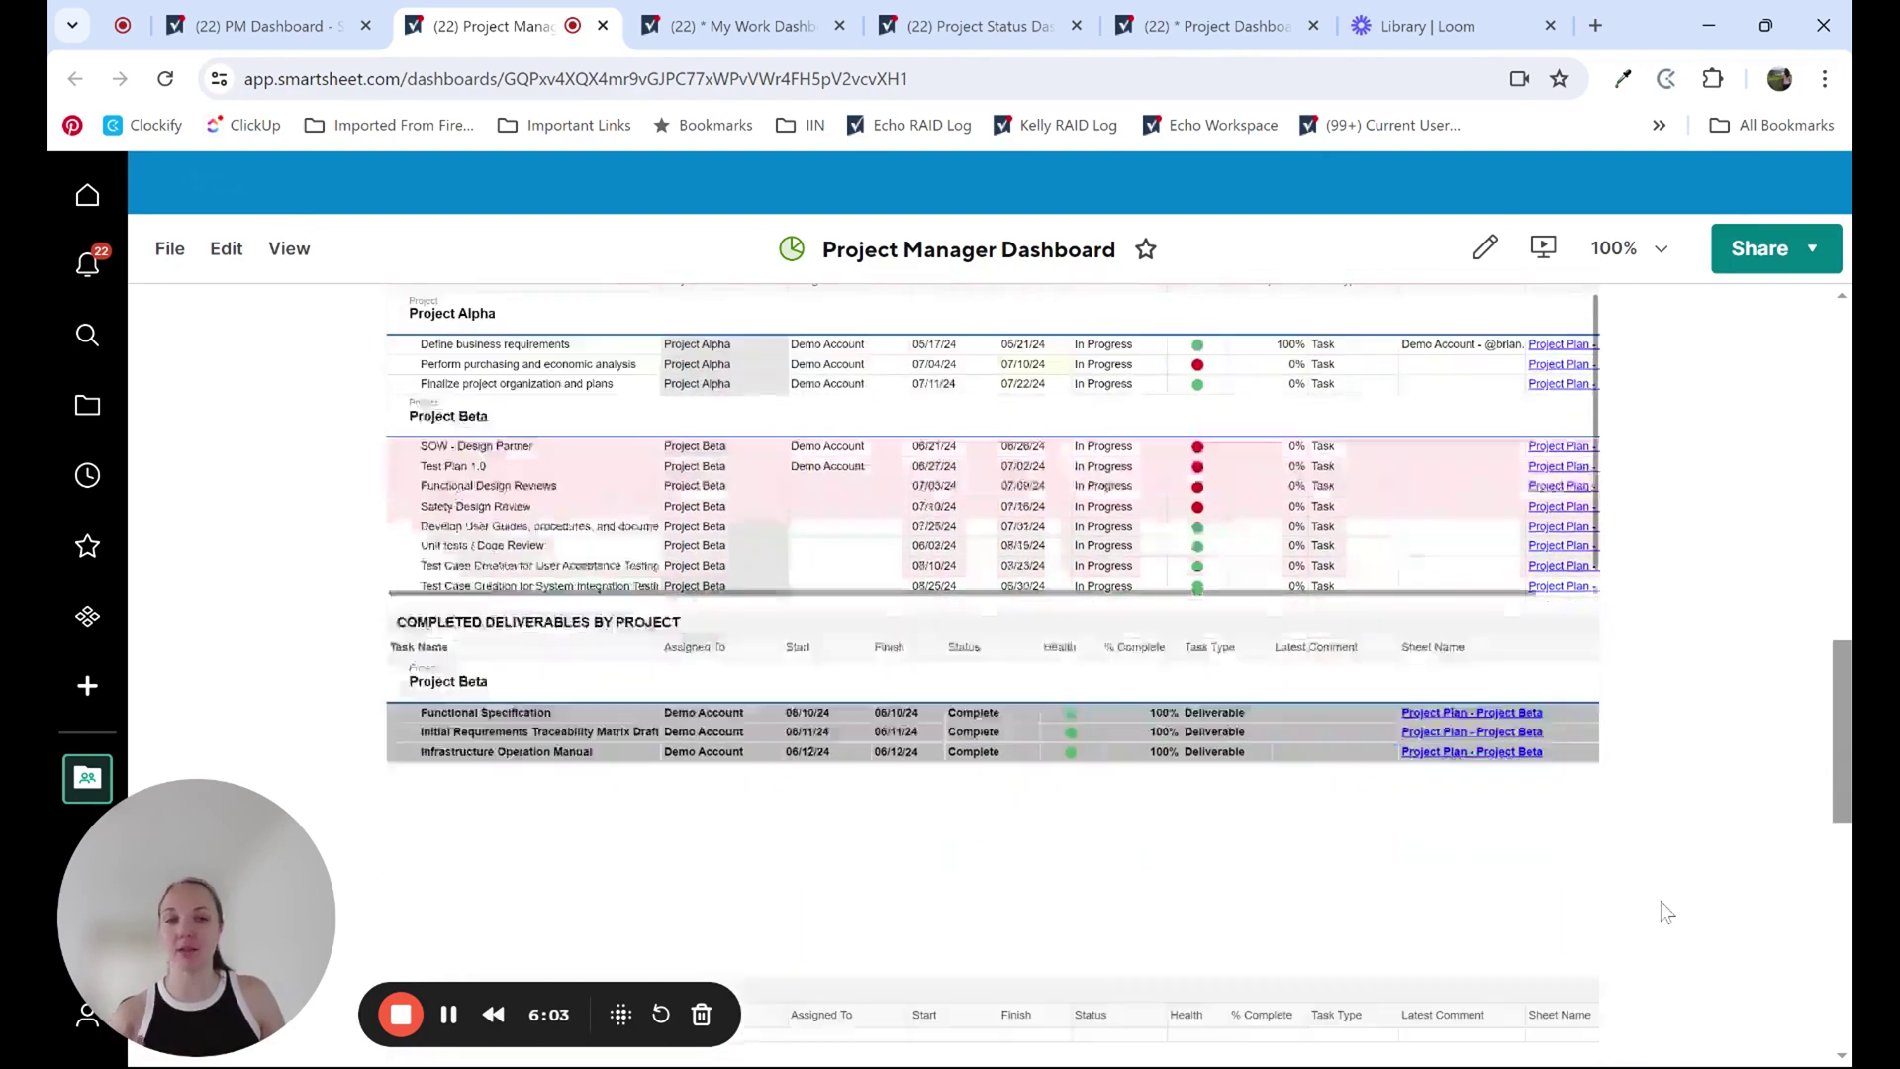
scroll(1665, 902, down, 3)
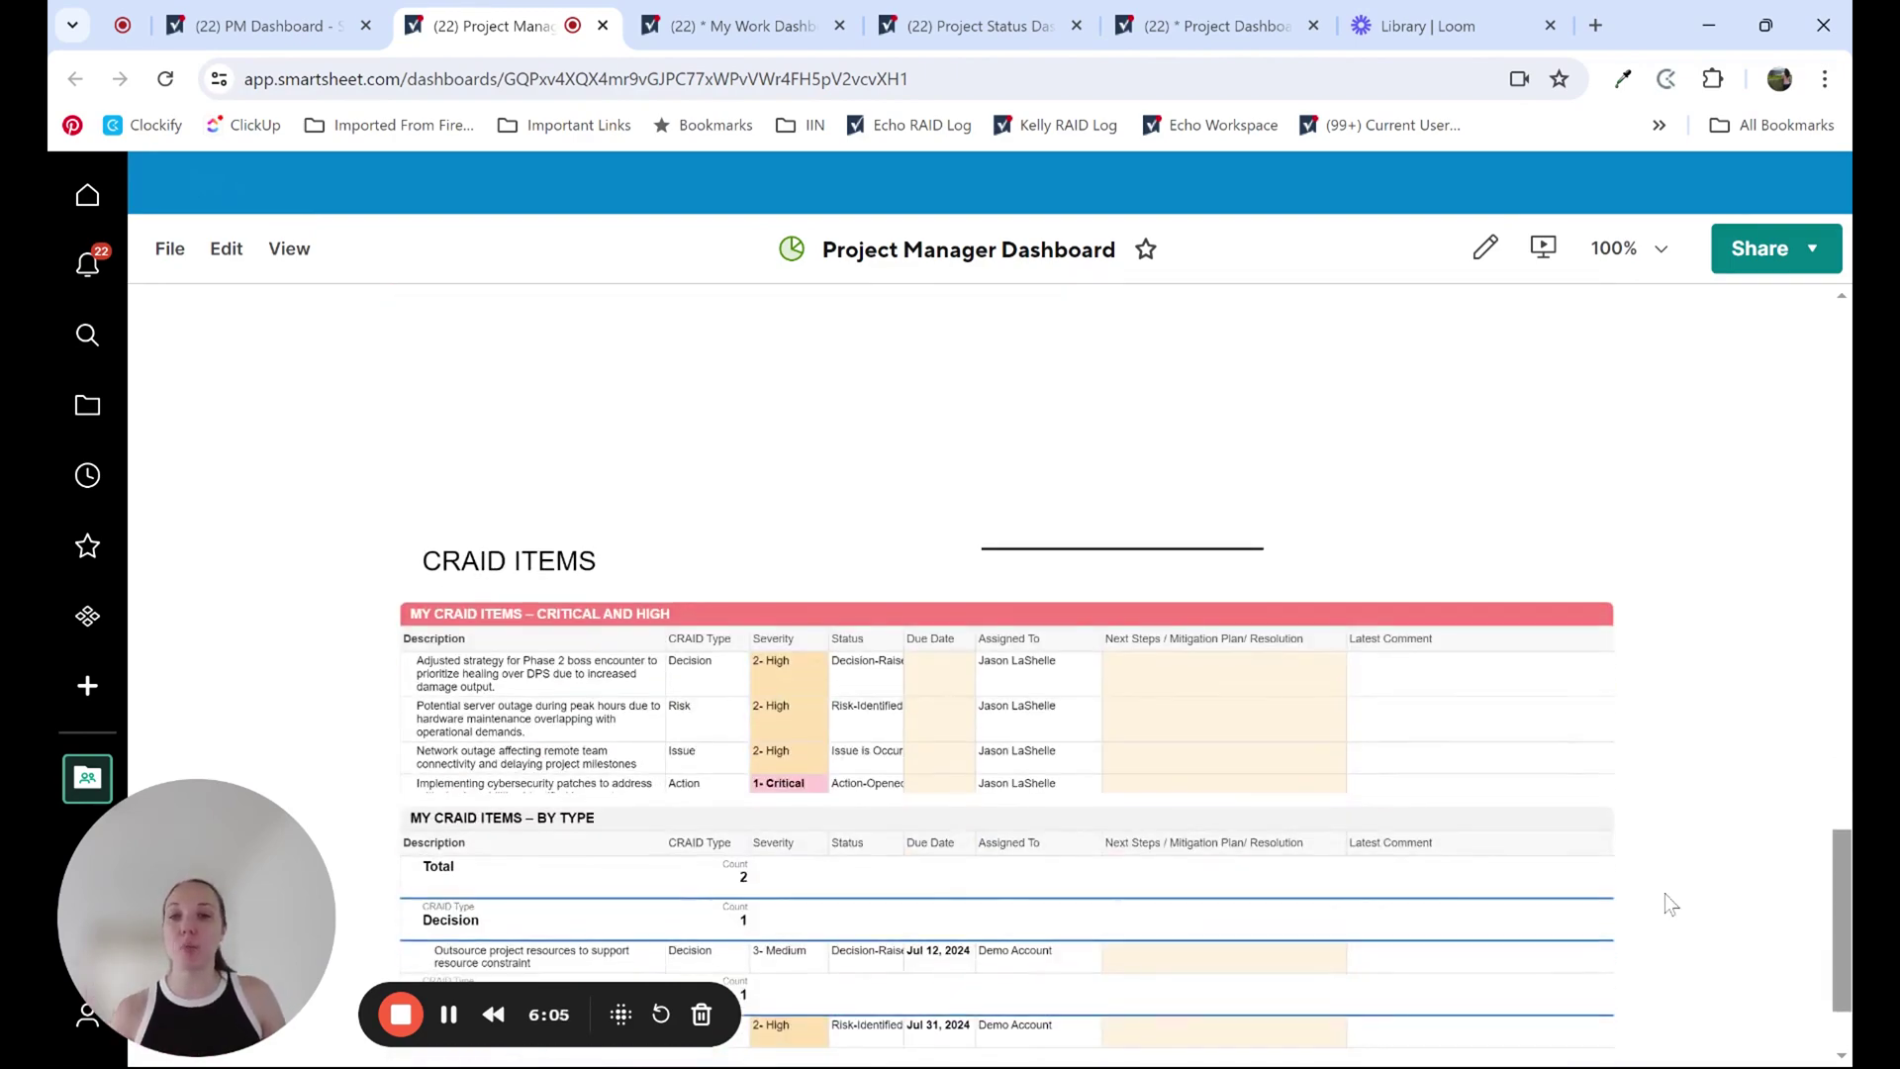
scroll(1671, 902, down, 1)
scroll(1670, 903, up, 15)
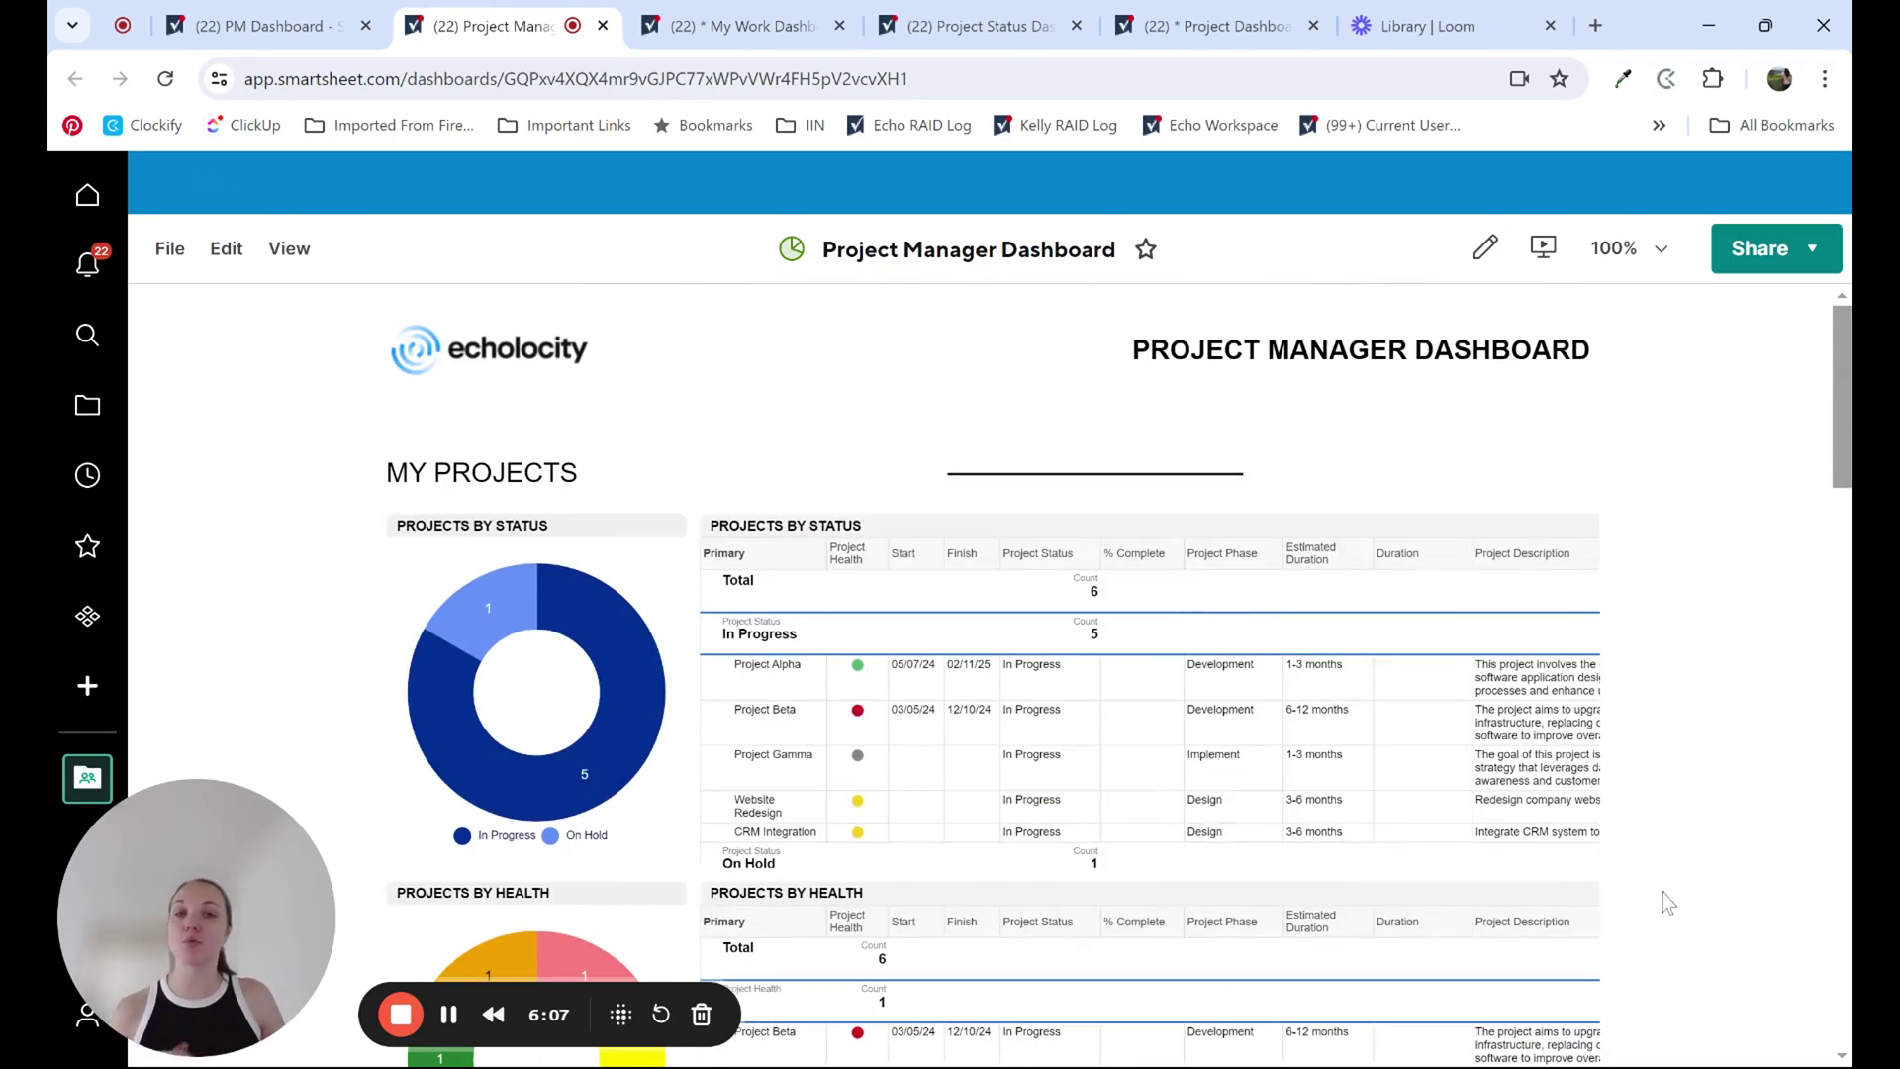